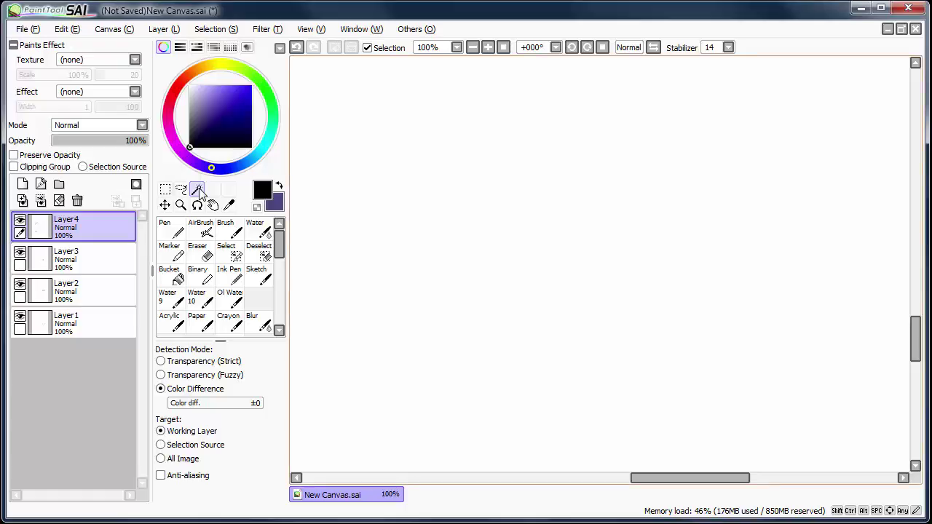
Step: Try selecting the forehead and hair areas on Layer1 with the Magic Wand, clearing each selection
mouse_move(667, 187)
mouse_down()
mouse_move(674, 389)
mouse_move(706, 460)
mouse_move(658, 280)
mouse_move(694, 286)
mouse_up()
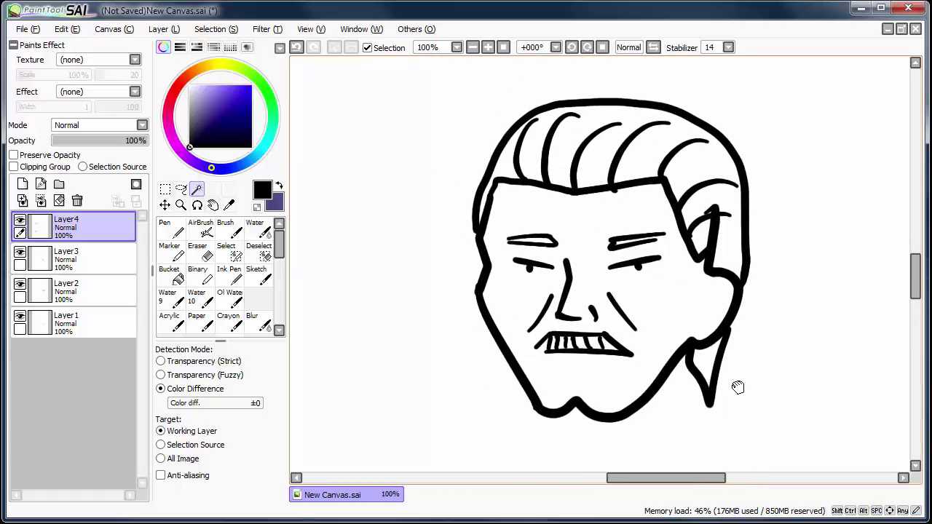
click(114, 335)
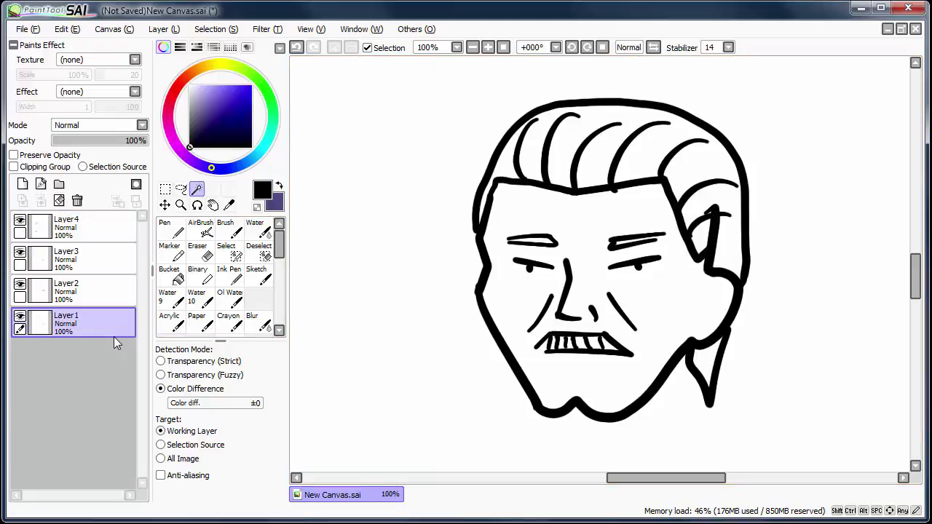
click(571, 210)
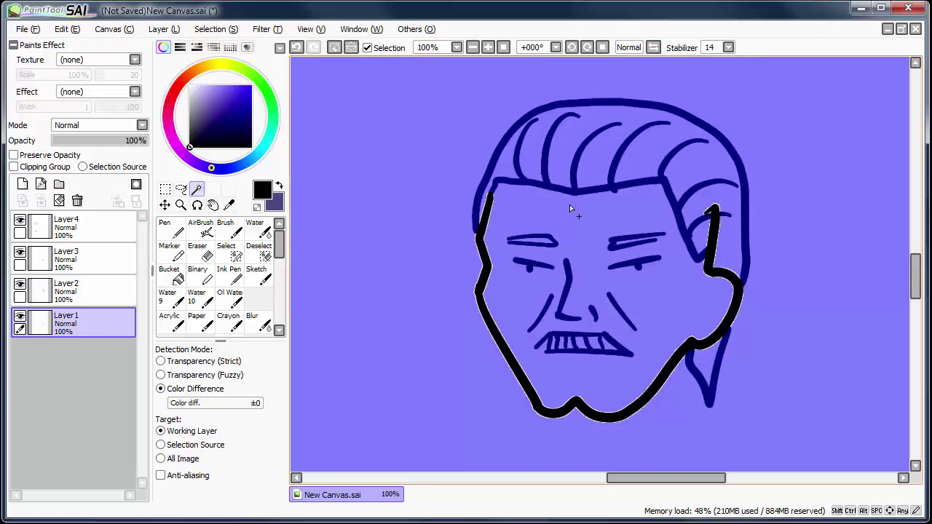
key(ctrl+d)
click(559, 227)
key(ctrl+d)
click(579, 166)
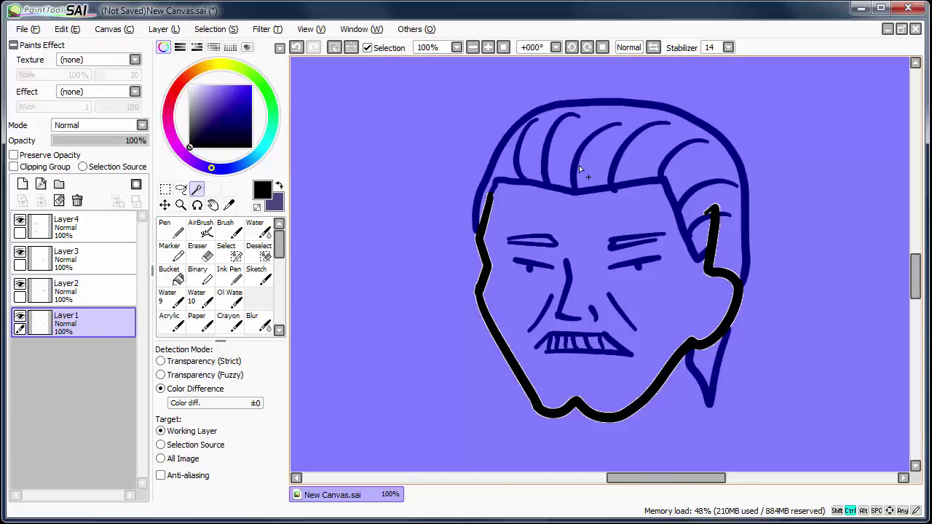
key(ctrl+d)
click(584, 231)
key(ctrl+d)
click(598, 166)
key(ctrl+d)
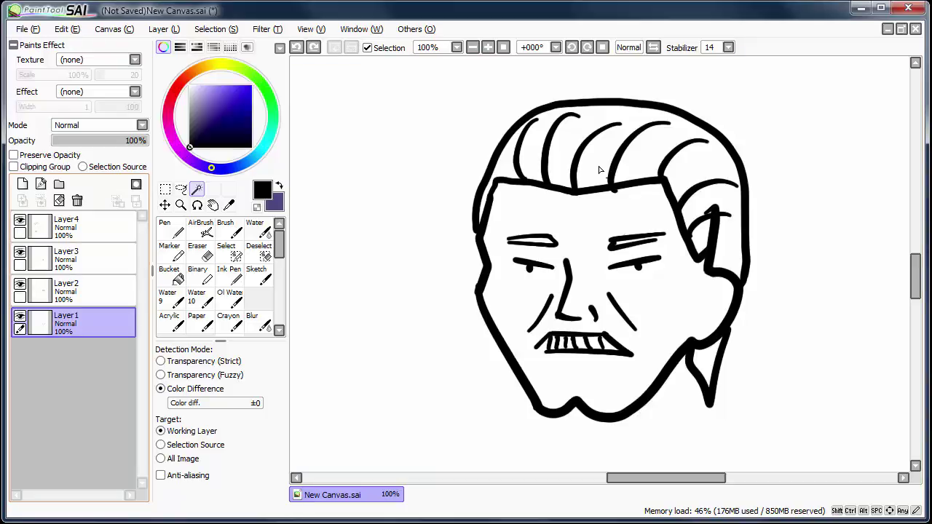
Step: Toggle the visibility of Layer1, Layer2 and Layer3 to examine which lines of the head each one holds
click(20, 319)
click(20, 319)
click(20, 319)
click(20, 319)
click(20, 285)
click(20, 285)
click(21, 285)
click(20, 285)
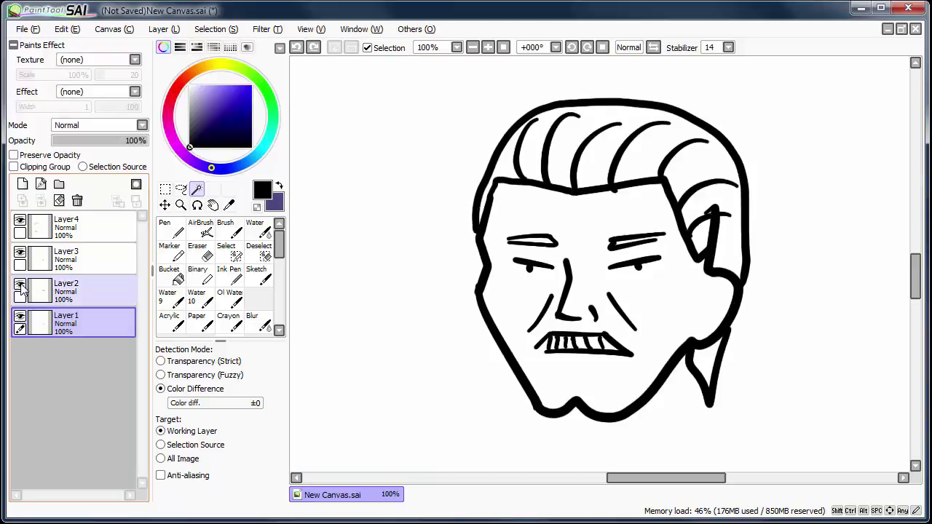
click(21, 252)
click(20, 252)
click(21, 253)
click(20, 253)
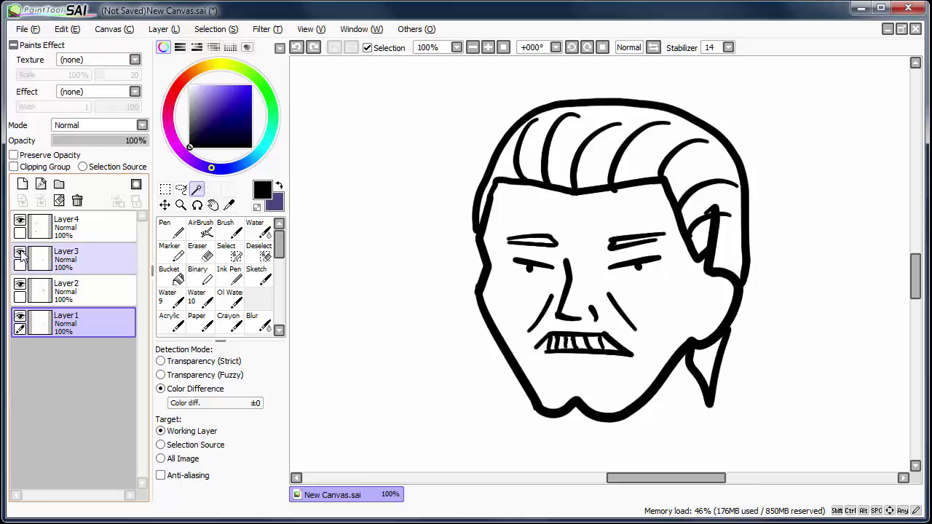
Step: Try a Magic Wand selection of the face area between the eyes on Layer3 and undo it
click(62, 259)
click(586, 257)
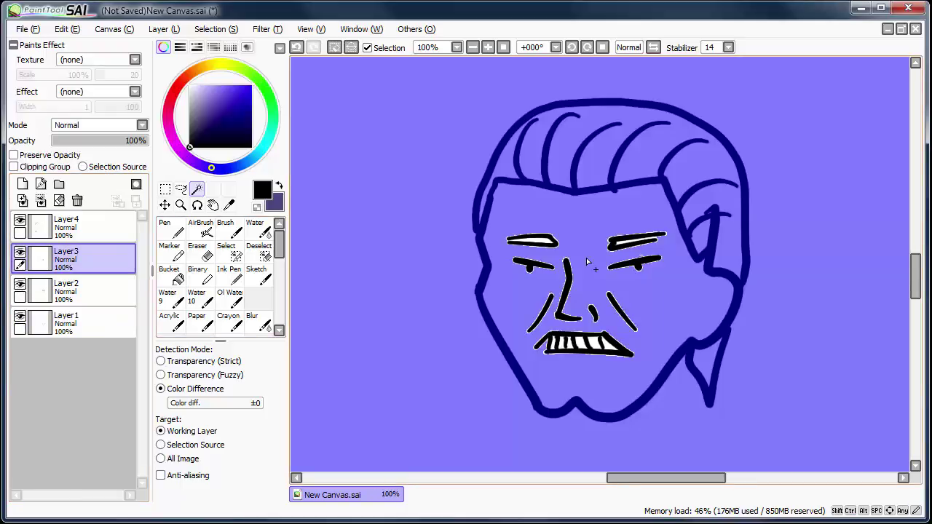
key(ctrl+z)
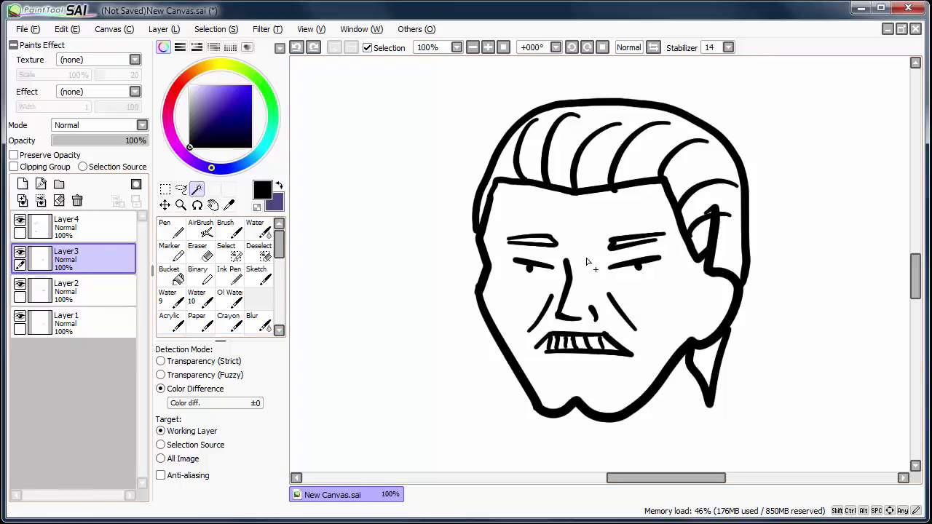
Step: Toggle Layer3 off and on repeatedly to examine which facial lines belong to it
click(19, 253)
click(20, 252)
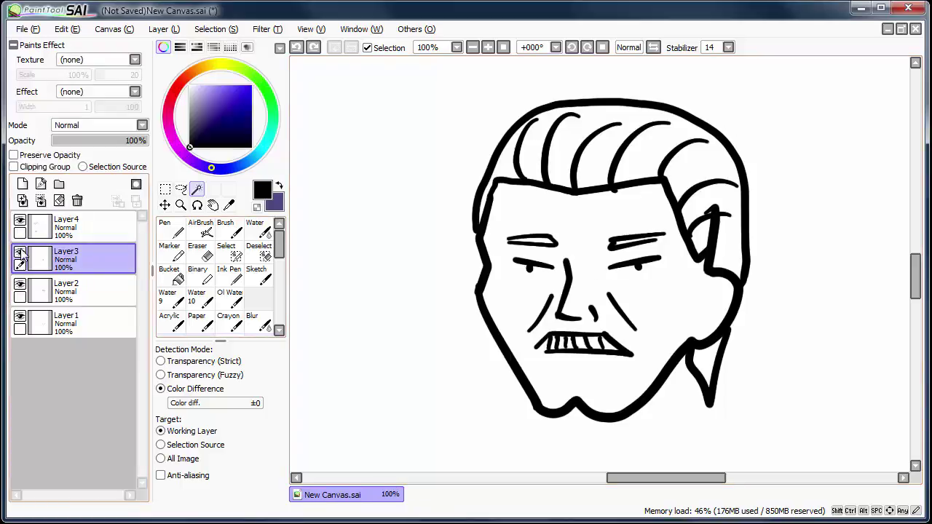
click(20, 253)
click(20, 253)
click(19, 252)
click(20, 252)
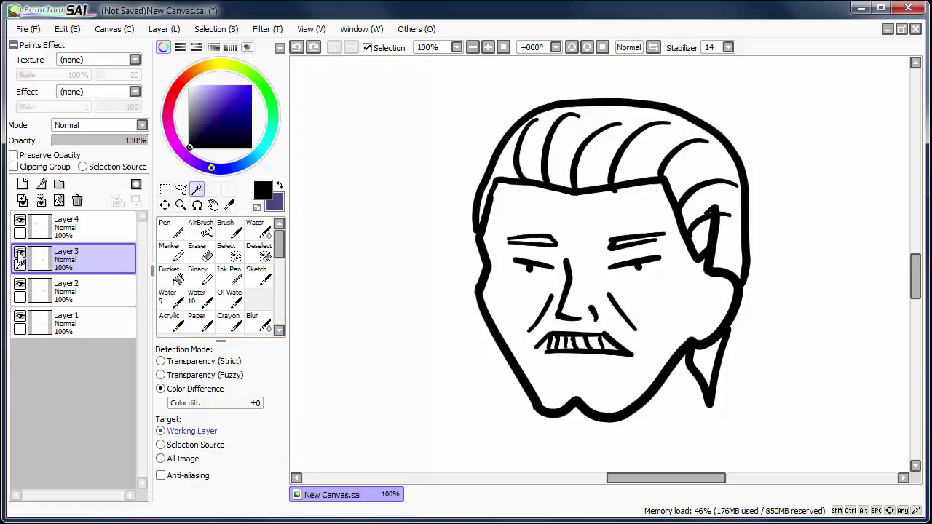
Step: Set the Magic Wand target to All Image, try selecting the face on Layer3, and undo the selection
click(178, 462)
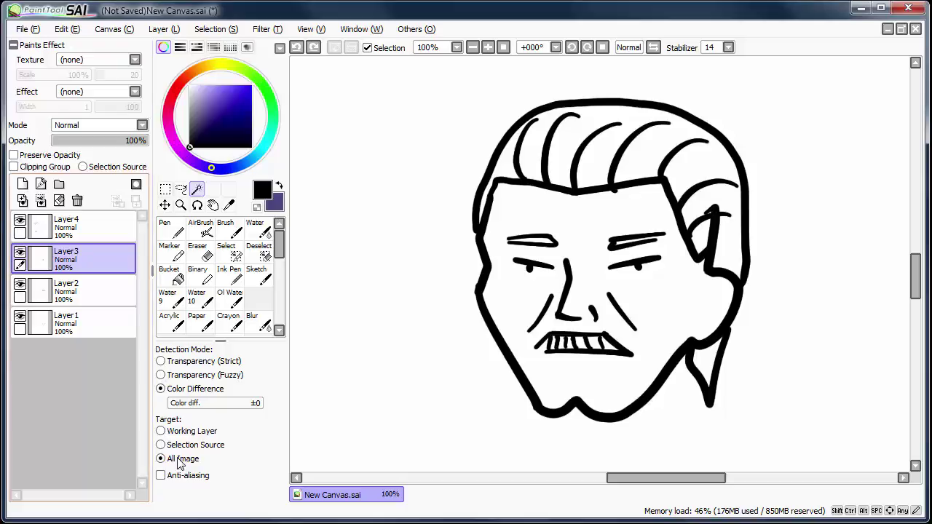
click(77, 313)
click(80, 263)
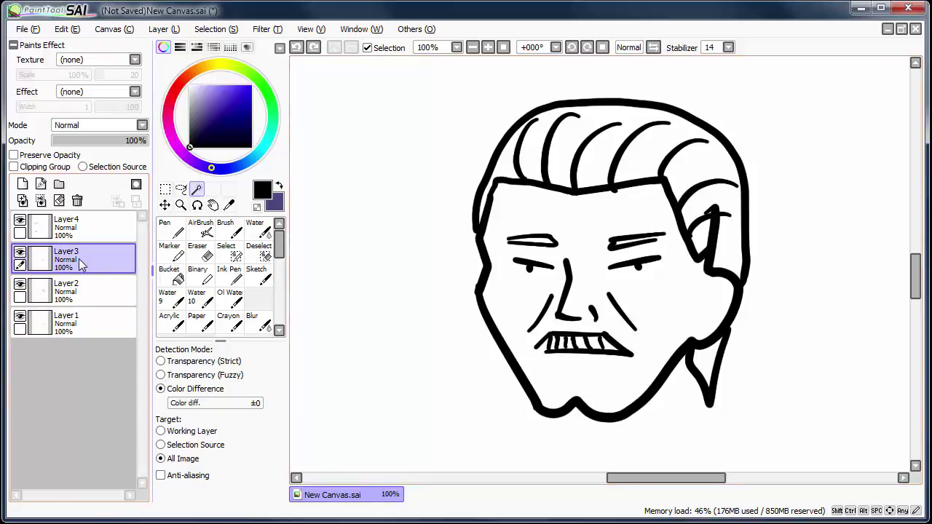
click(608, 223)
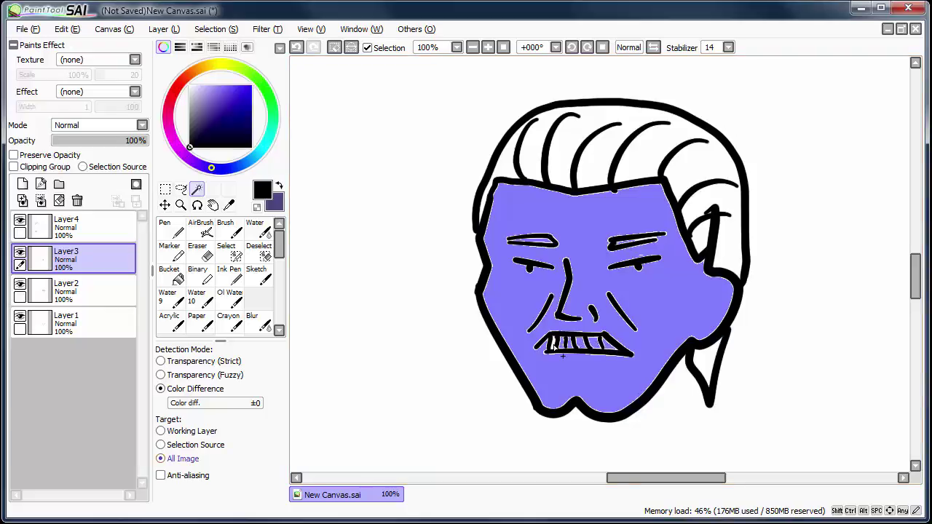
key(ctrl+z)
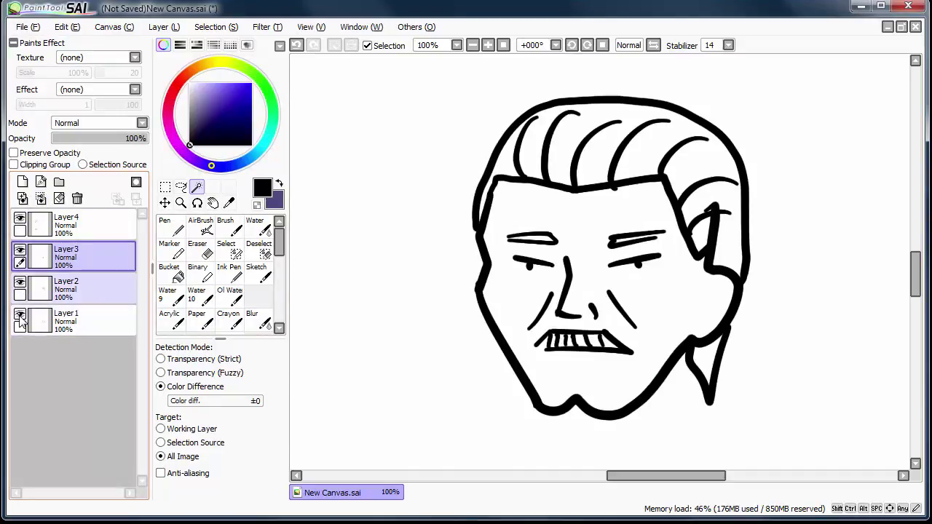
Step: Merge Layer3 and Layer2 down into Layer1 and set the Magic Wand target to Working Layer
click(40, 199)
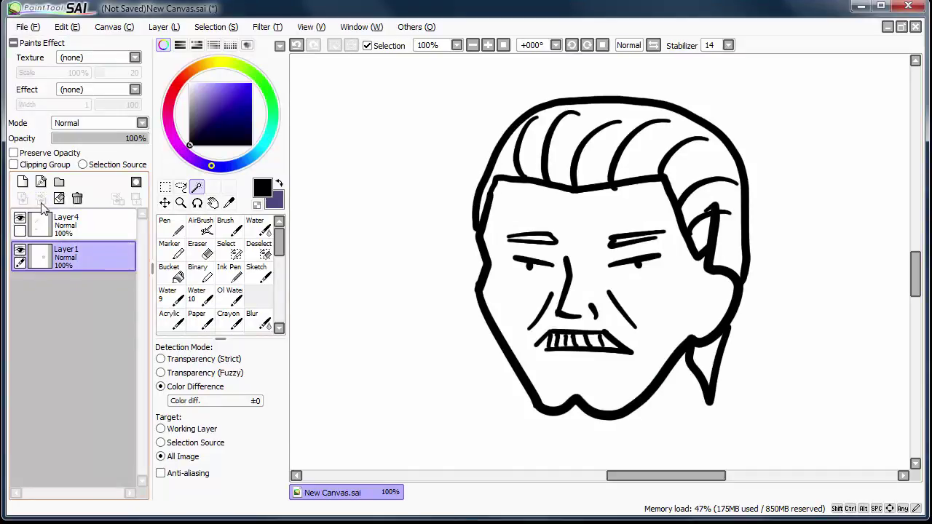
click(174, 429)
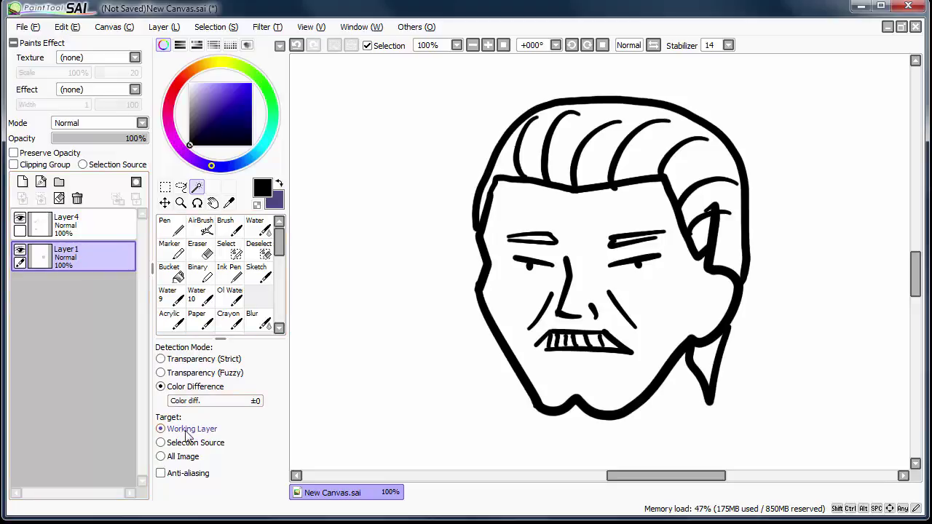
Step: Try selecting the hair, face and small area by the ear on merged Layer1, then undo these selections
click(596, 171)
click(602, 223)
click(509, 159)
click(705, 243)
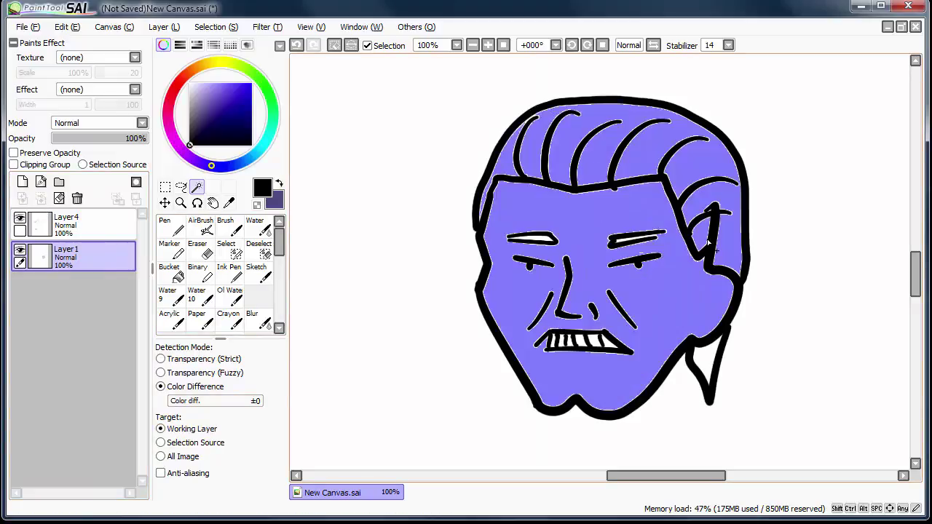
key(ctrl+z)
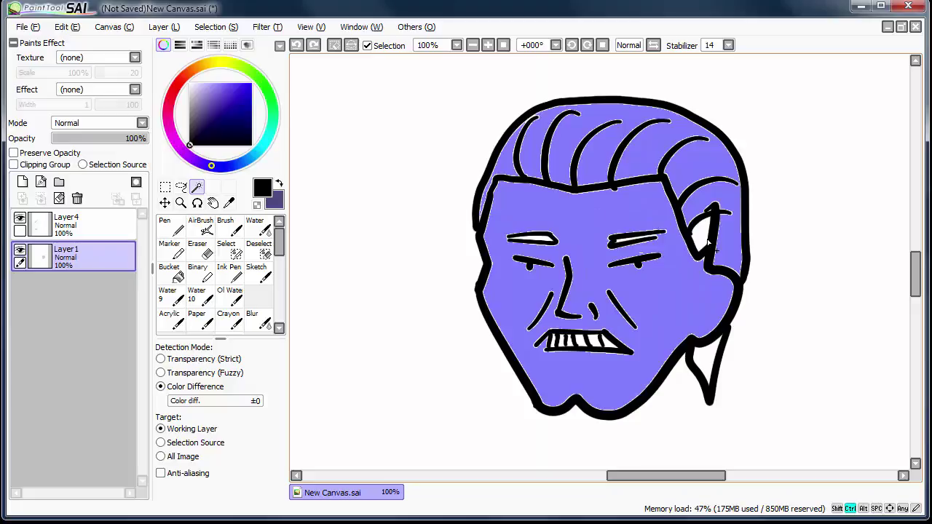
key(ctrl+z)
key(ctrl+z)
key(ctrl+z)
Step: Examine the thin-lined oval beside the other sample shapes at 300% zoom
scroll(708, 244, down, 3)
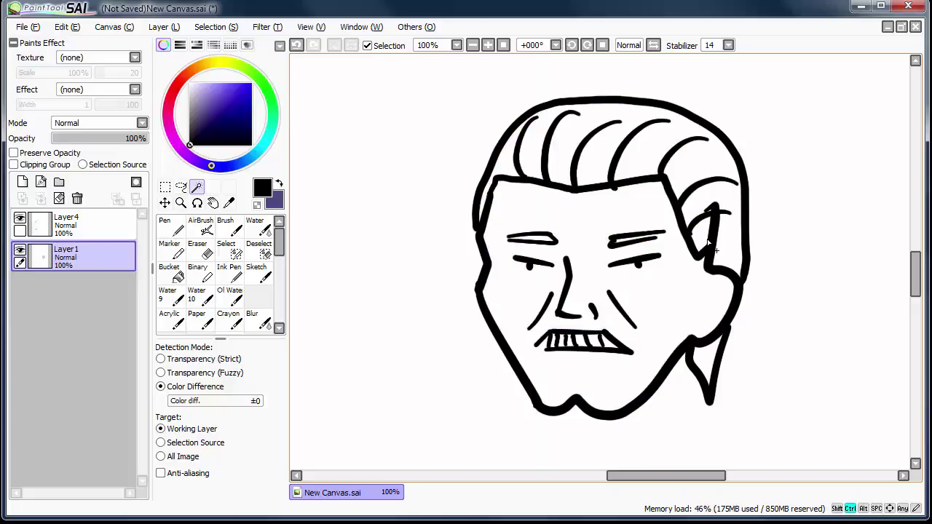
drag(483, 240, 688, 329)
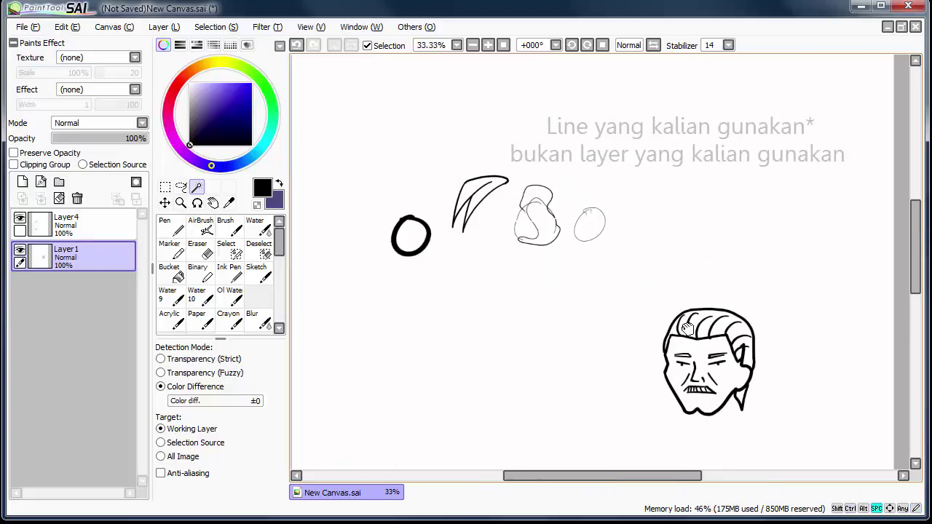
key(ctrl+plus)
key(ctrl+plus)
key(ctrl+plus)
key(ctrl+plus)
key(ctrl+plus)
key(ctrl+plus)
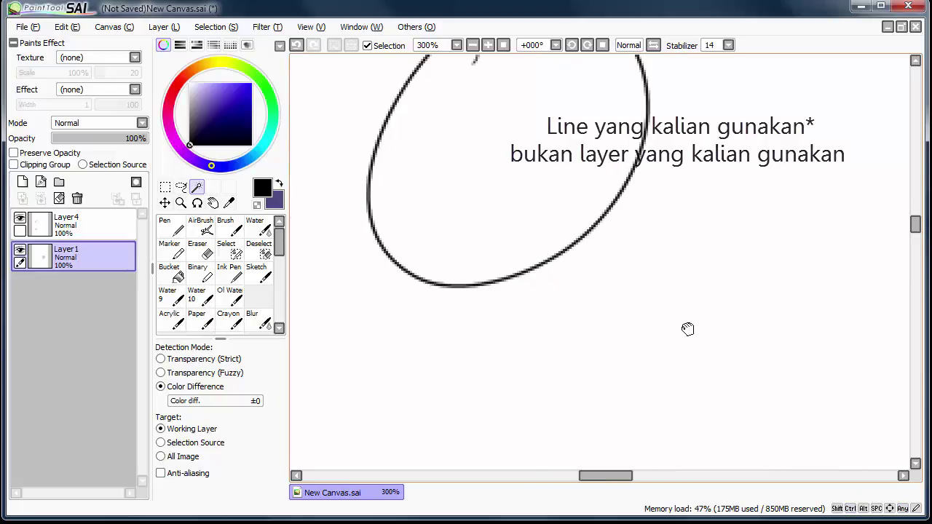
drag(599, 269, 649, 417)
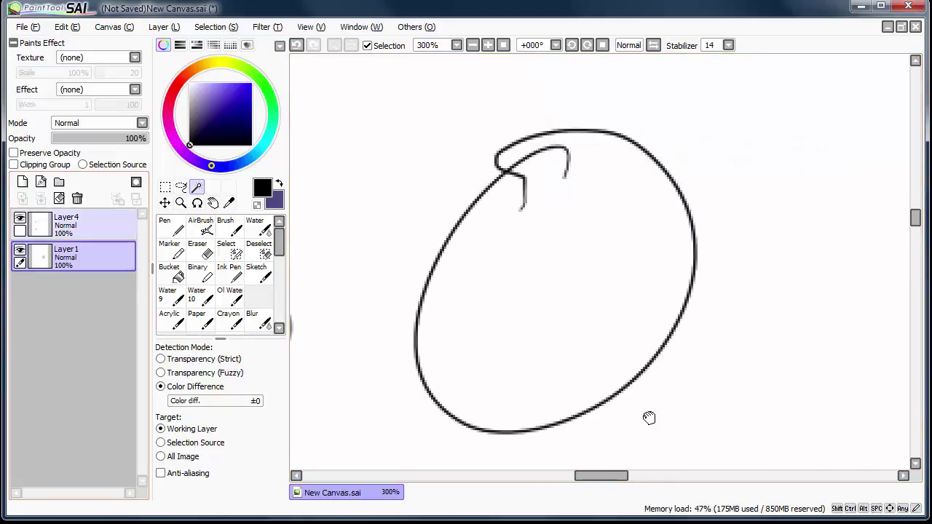
double_click(197, 188)
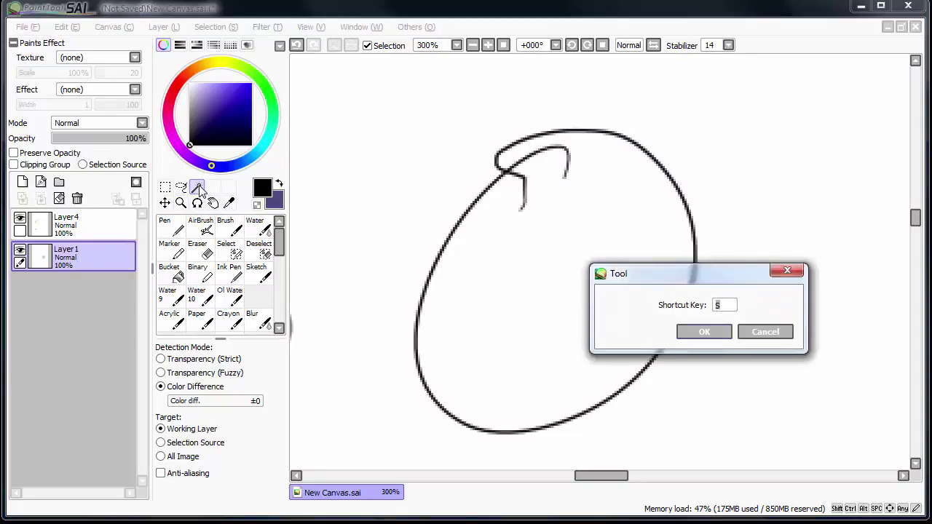
click(766, 332)
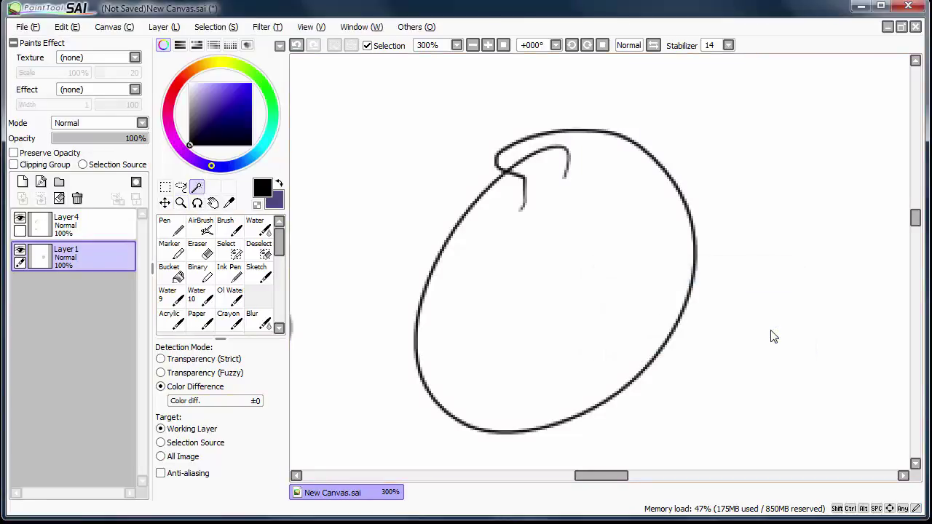
Step: Try selecting the oval's interior on Layer1 with a color difference of ±53 and ±0, undoing each selection
click(188, 401)
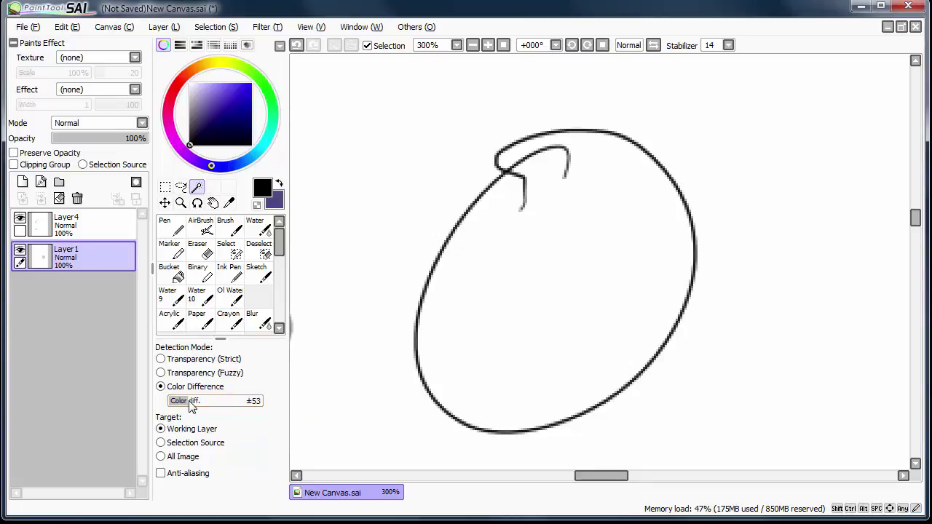
click(556, 277)
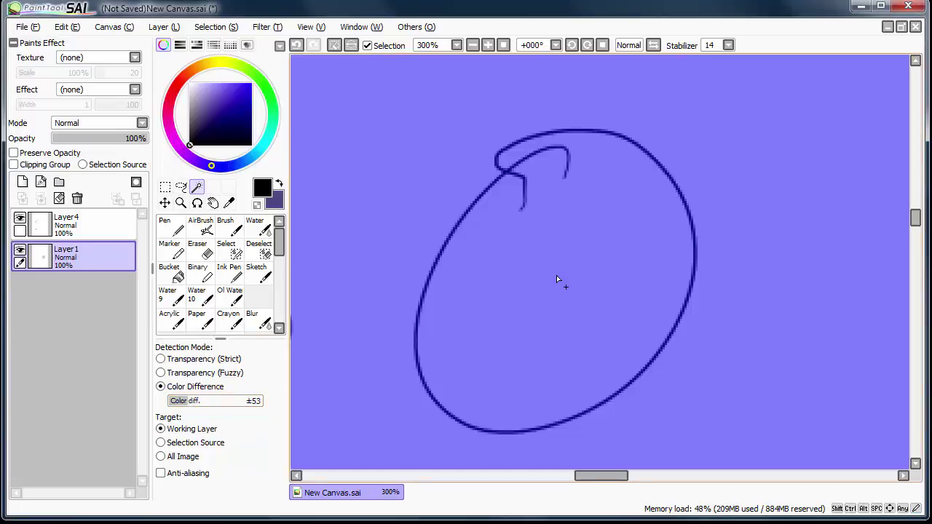
key(ctrl+z)
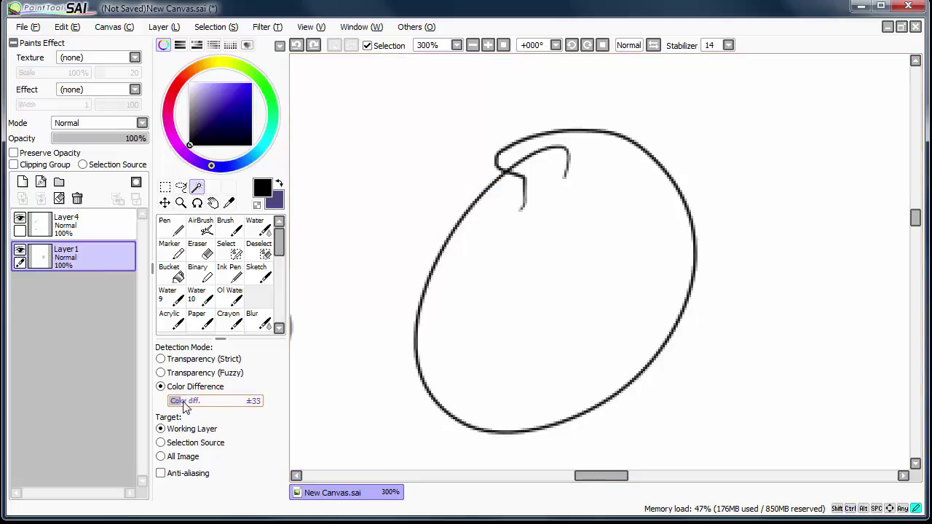
drag(182, 402, 130, 412)
click(480, 302)
key(ctrl+z)
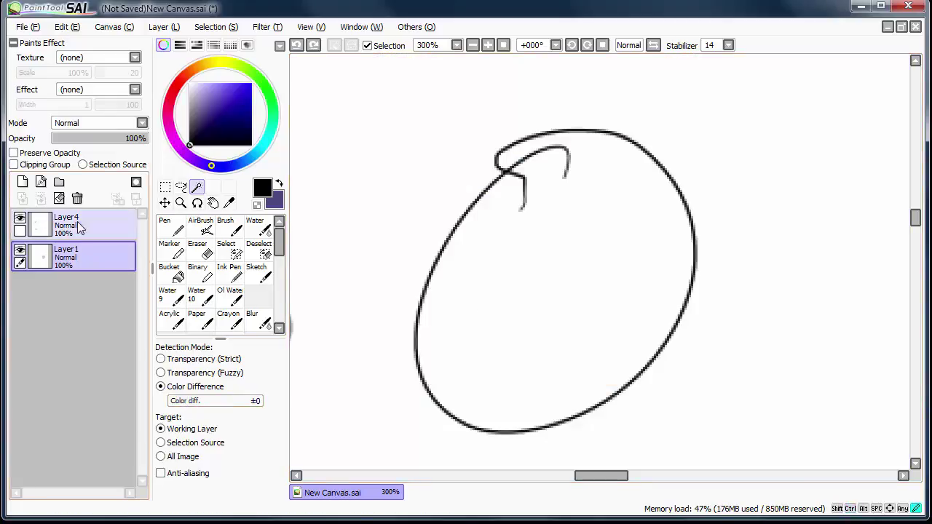
Step: Make Layer4 active and try selecting the oval's interior before and after setting the color difference to ±51, clearing each selection
click(79, 225)
click(524, 288)
key(ctrl+d)
click(187, 403)
click(478, 281)
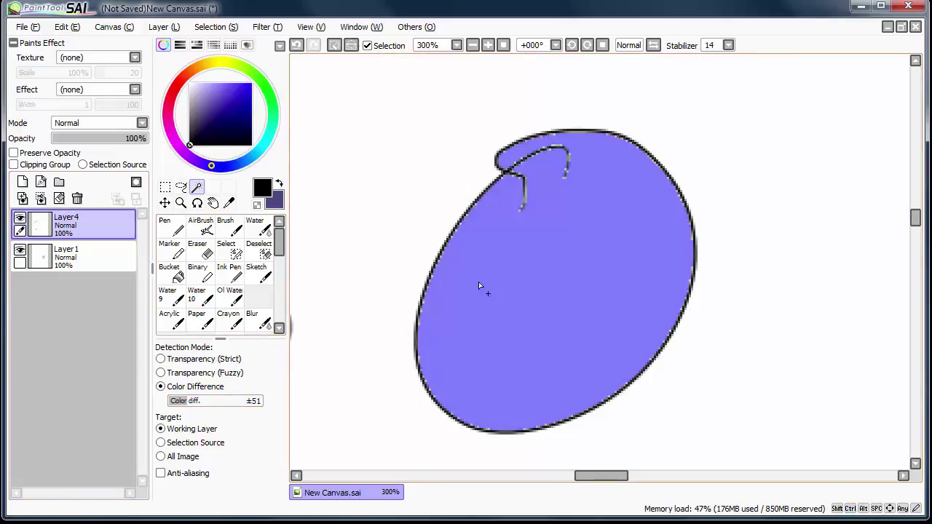
key(ctrl+z)
Step: Try selecting the oval's interior with color differences of ±119 and ±255, undoing each selection
drag(204, 403, 212, 403)
click(556, 284)
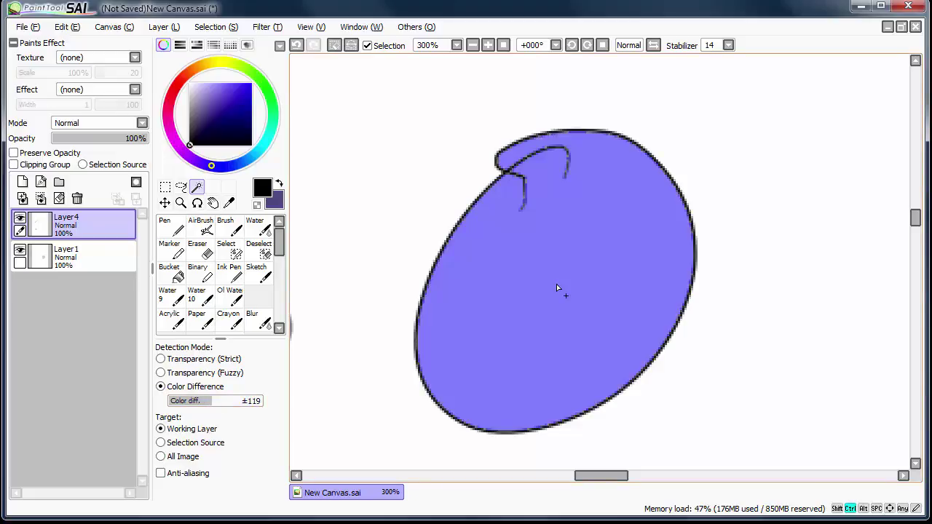
key(ctrl+z)
click(237, 405)
click(506, 302)
key(ctrl+z)
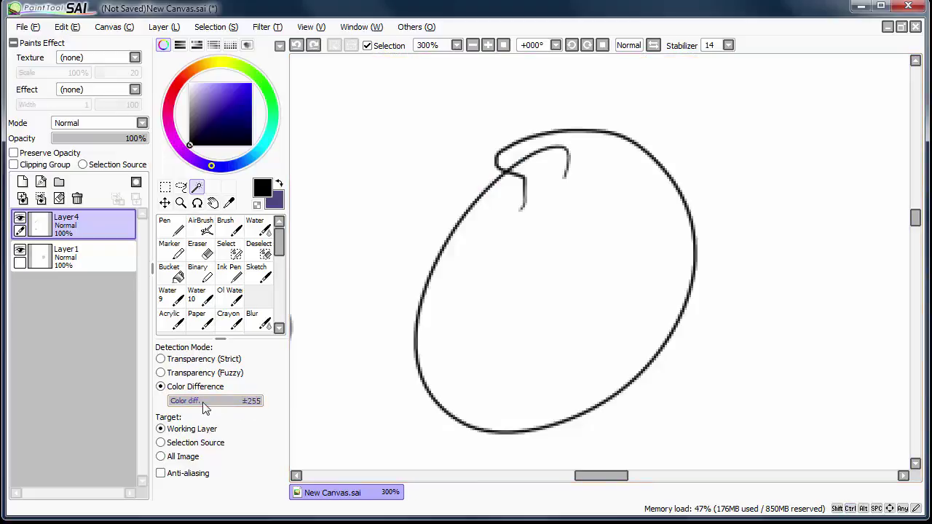
Step: Lower the color difference to ±23, try selecting the oval's interior, and undo the selection
drag(205, 405, 208, 406)
click(498, 295)
key(ctrl+z)
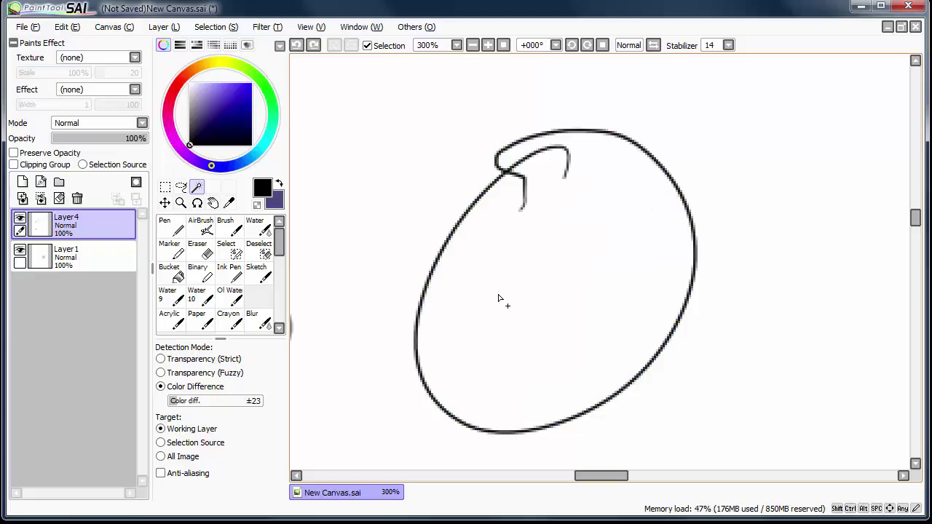
Step: Test selecting inside the thick-lined curved shape, set the color difference to ±193, and repeat the test, clearing each selection
mouse_move(498, 299)
mouse_down()
mouse_move(454, 308)
mouse_move(840, 328)
mouse_move(776, 449)
mouse_move(580, 324)
mouse_up()
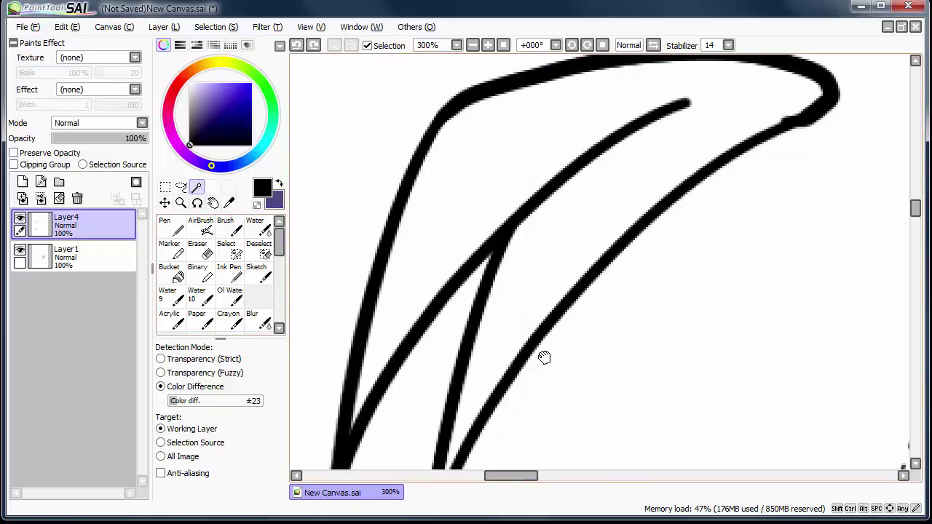
click(493, 152)
key(ctrl+d)
drag(191, 402, 240, 401)
click(468, 175)
key(ctrl+d)
click(472, 167)
key(ctrl+d)
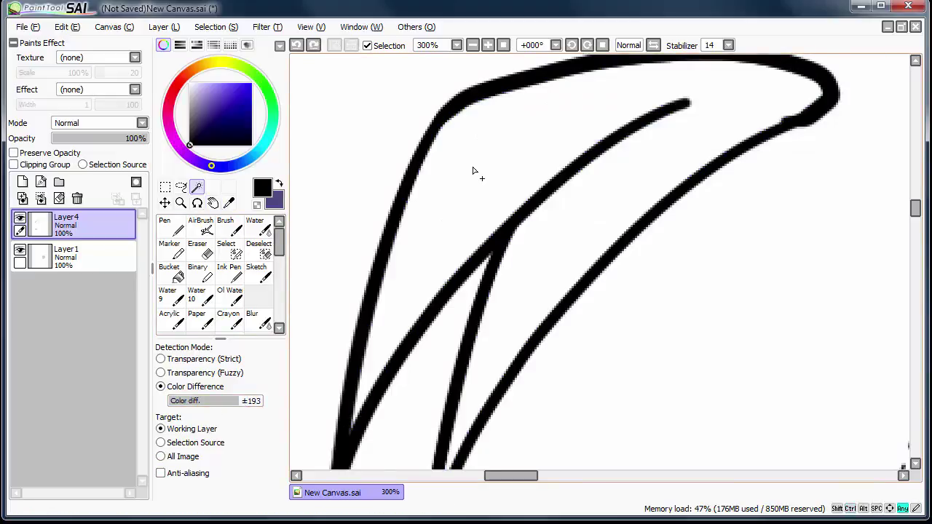
Step: Set the Color Difference detection to ±0 and select the interior of the thin-lined oval
mouse_move(474, 172)
mouse_down()
mouse_move(672, 316)
mouse_move(410, 290)
mouse_move(437, 212)
mouse_up()
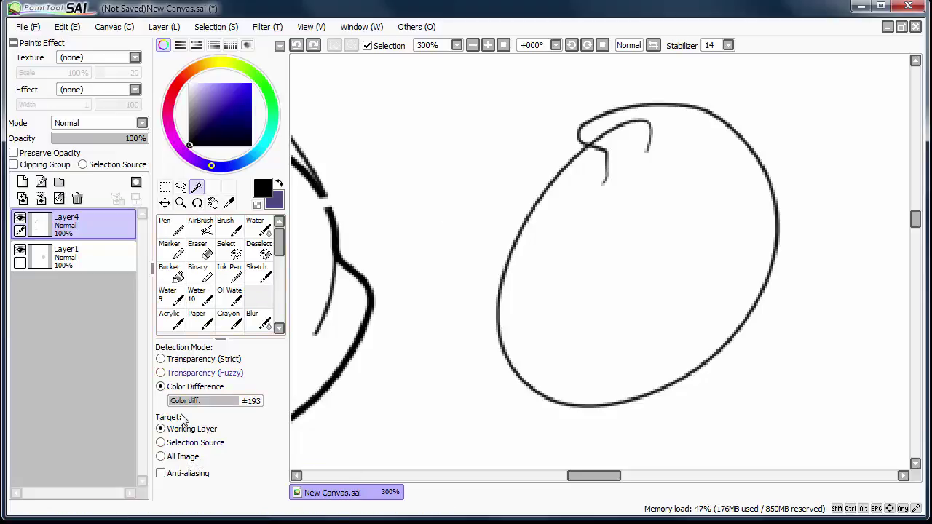
click(175, 374)
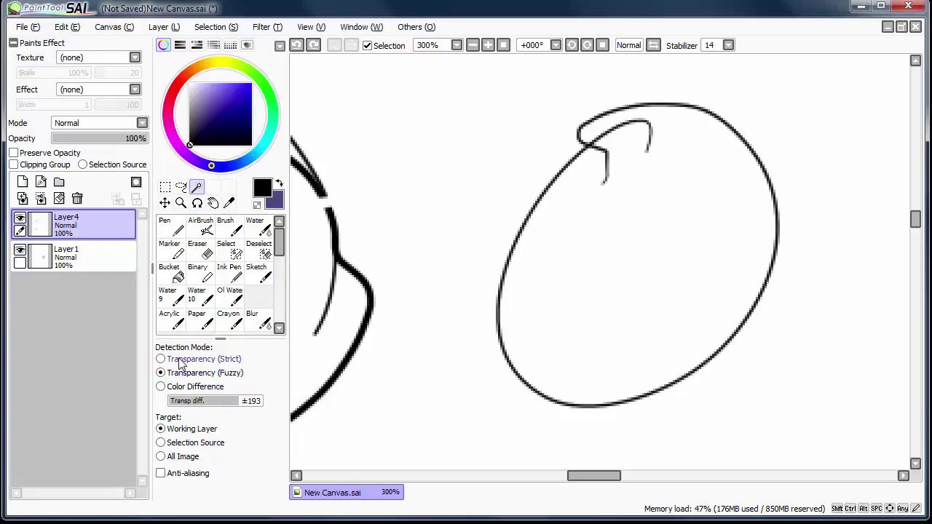
click(179, 387)
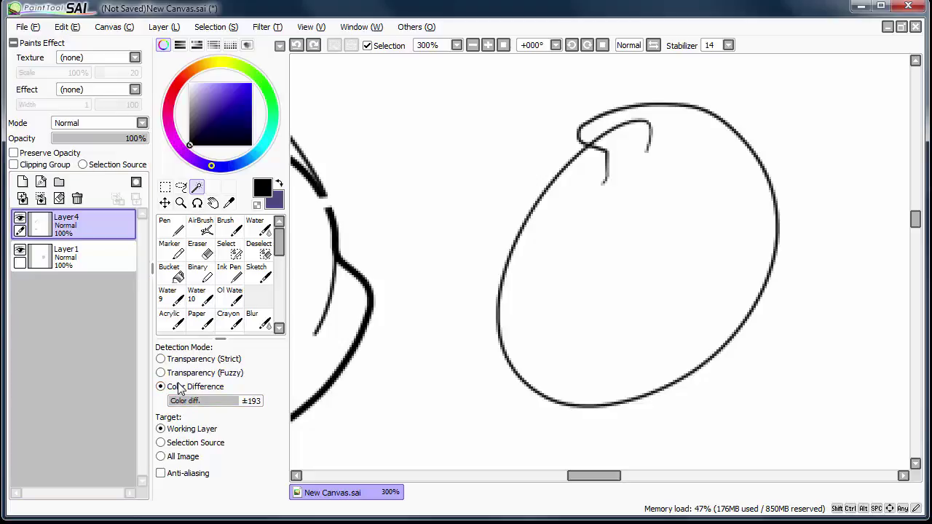
click(178, 401)
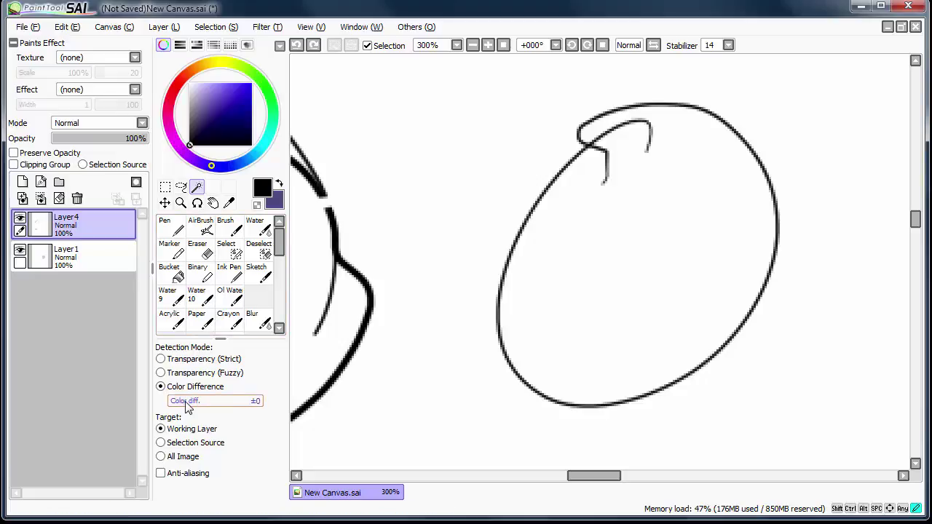
drag(186, 406, 169, 405)
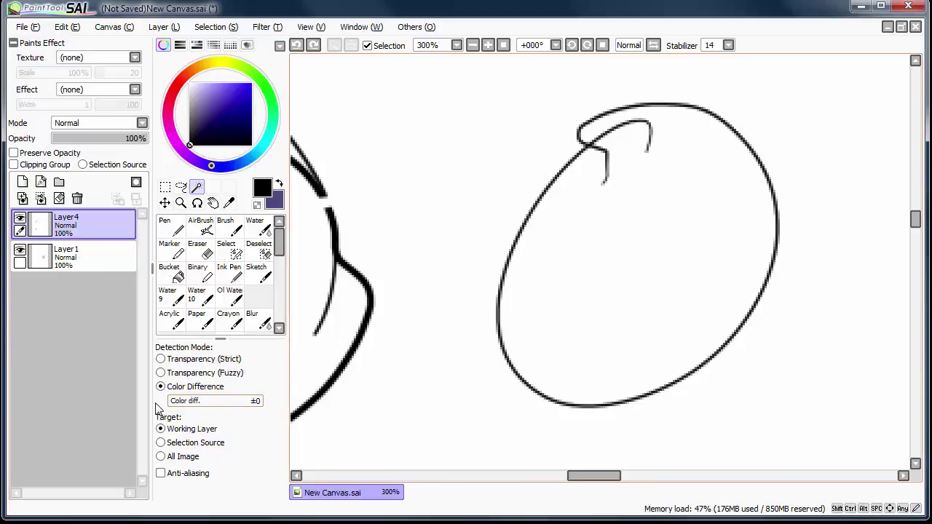
click(543, 287)
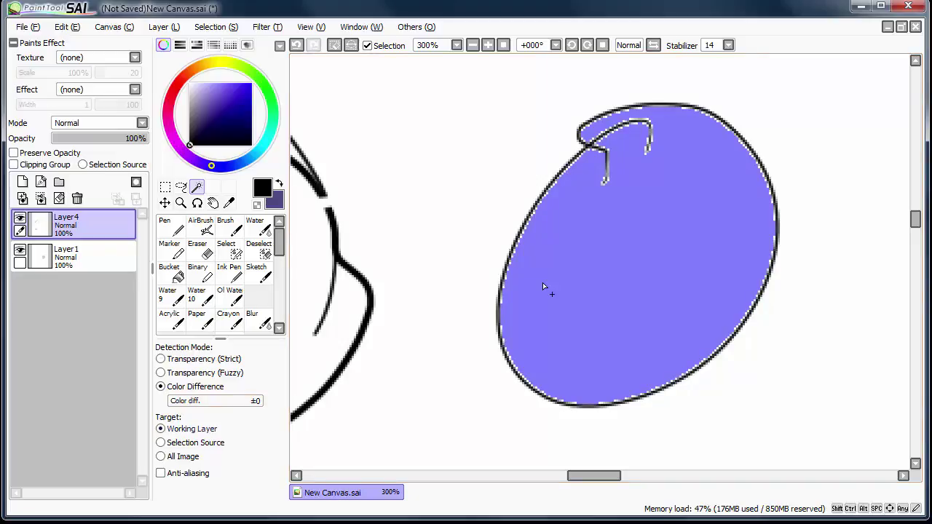
Step: Raise the color difference to ±255, try selecting the oval's interior again, and undo the selection
drag(182, 401, 348, 402)
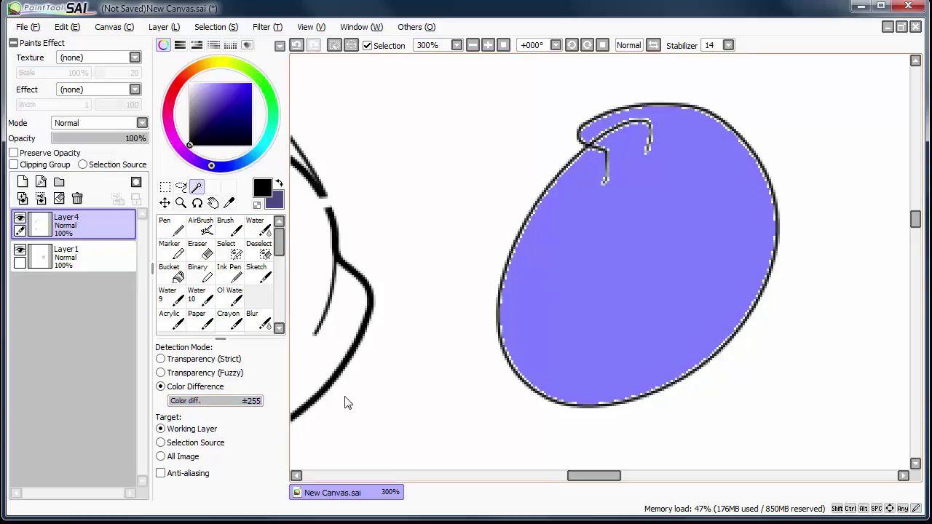
click(645, 230)
key(ctrl+z)
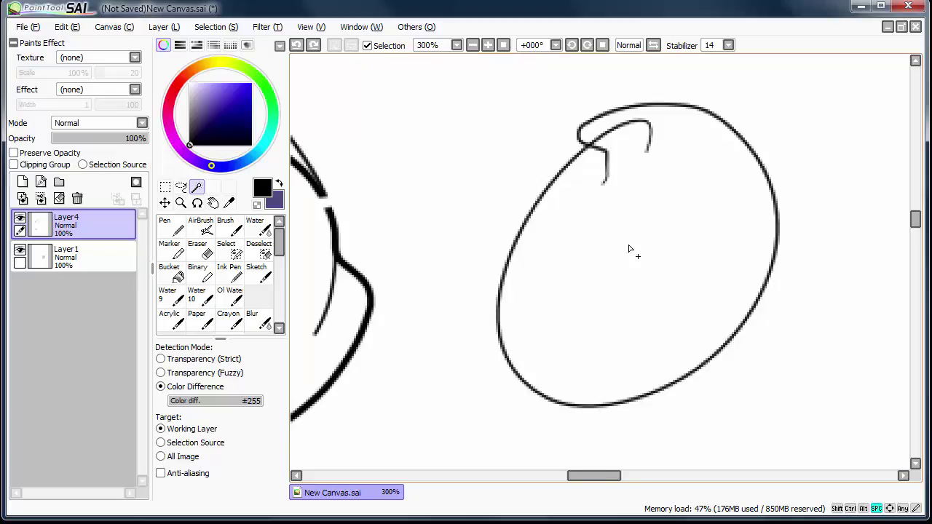
Step: Toggle Layer4's visibility off and on, and try selecting the gapped shape's upper and left areas at ±255, undoing each selection
mouse_move(630, 251)
mouse_down()
mouse_move(464, 333)
mouse_move(518, 388)
mouse_up()
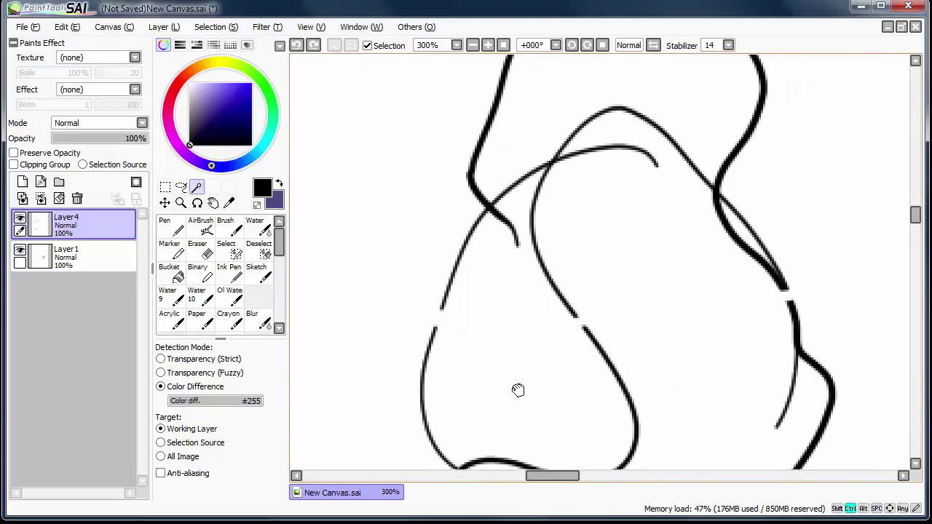
scroll(518, 390, down, 2)
scroll(518, 390, up, 1)
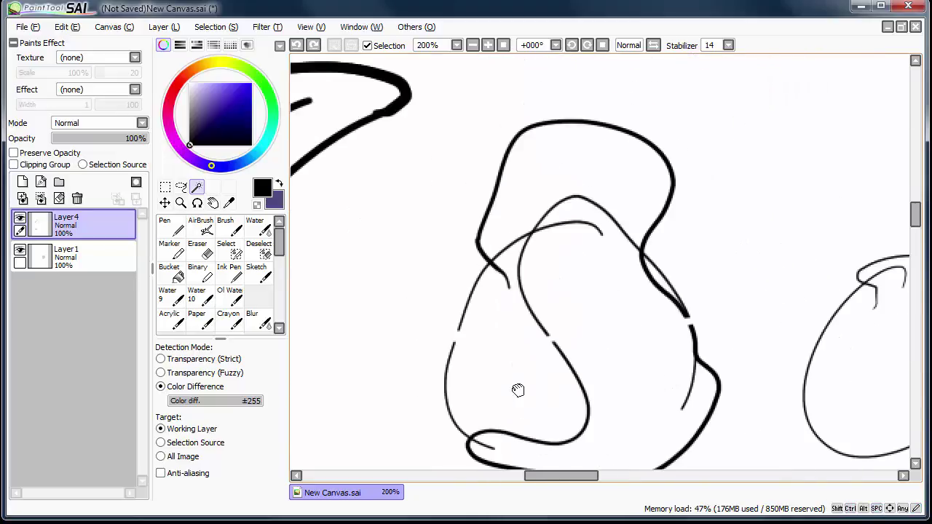
drag(518, 390, 457, 339)
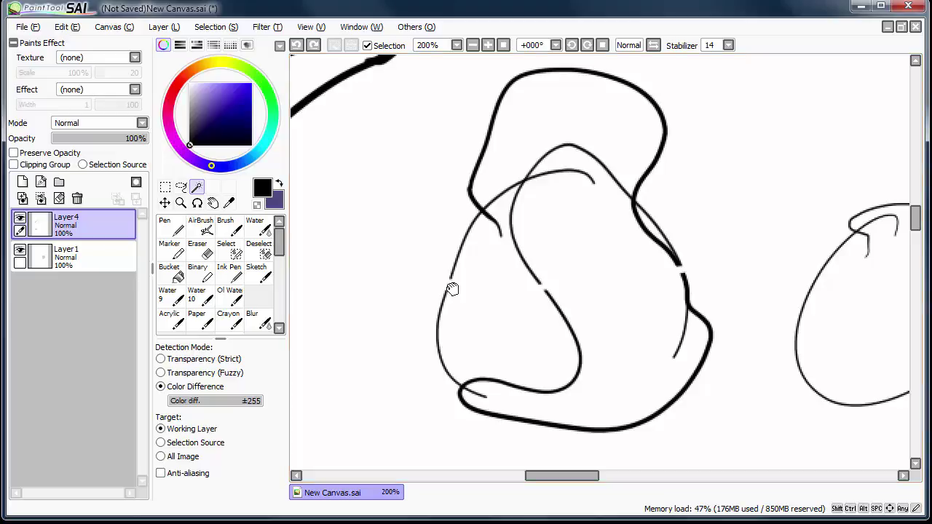
click(19, 218)
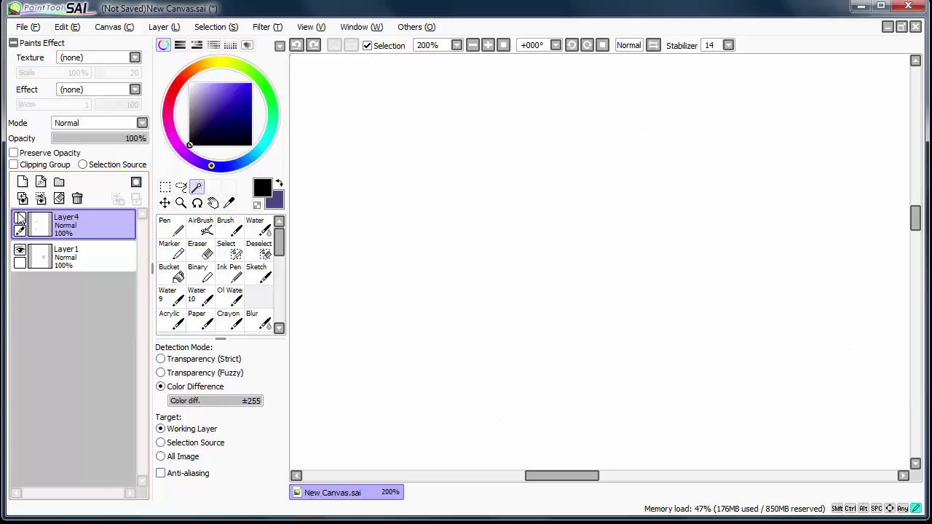
click(20, 218)
click(529, 144)
key(ctrl+z)
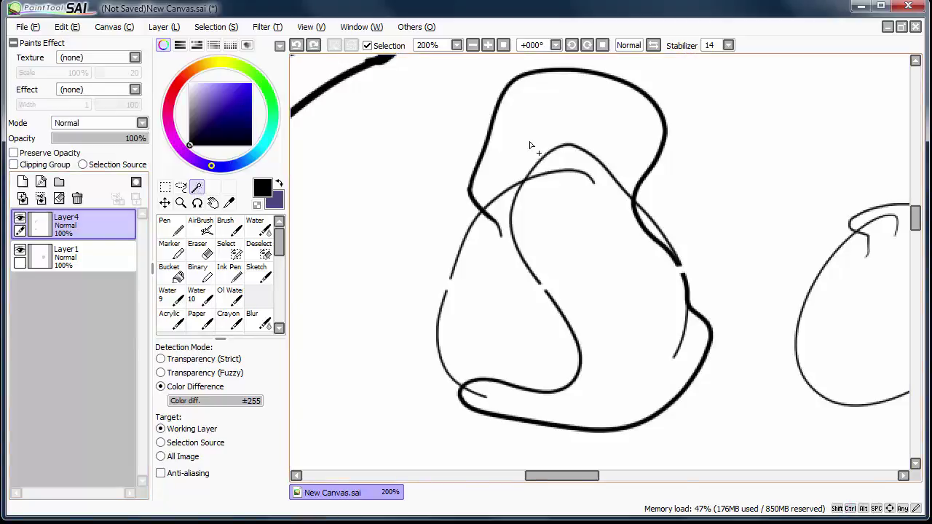
click(491, 265)
key(ctrl+z)
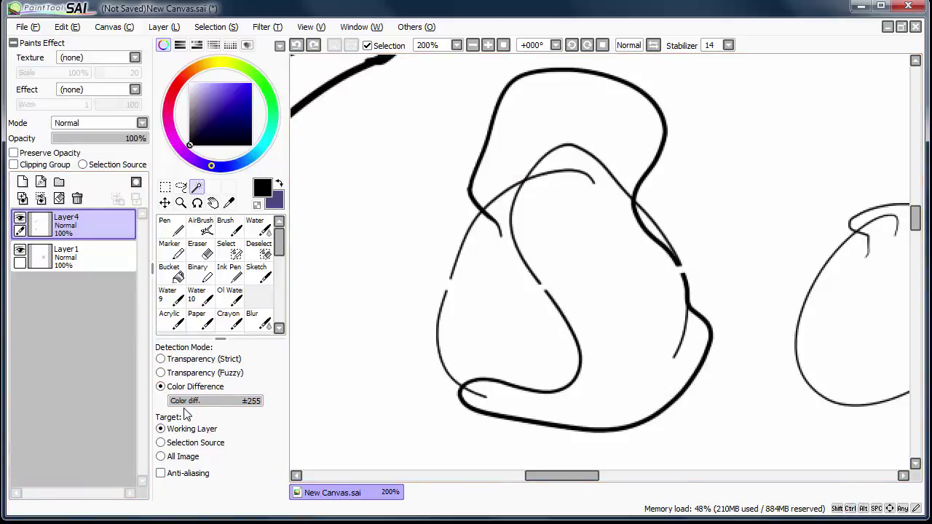
Step: Set the color difference to ±0 and test selecting the gapped shape's left, upper and middle areas, undoing each selection
drag(182, 411, 170, 403)
click(501, 274)
key(ctrl+z)
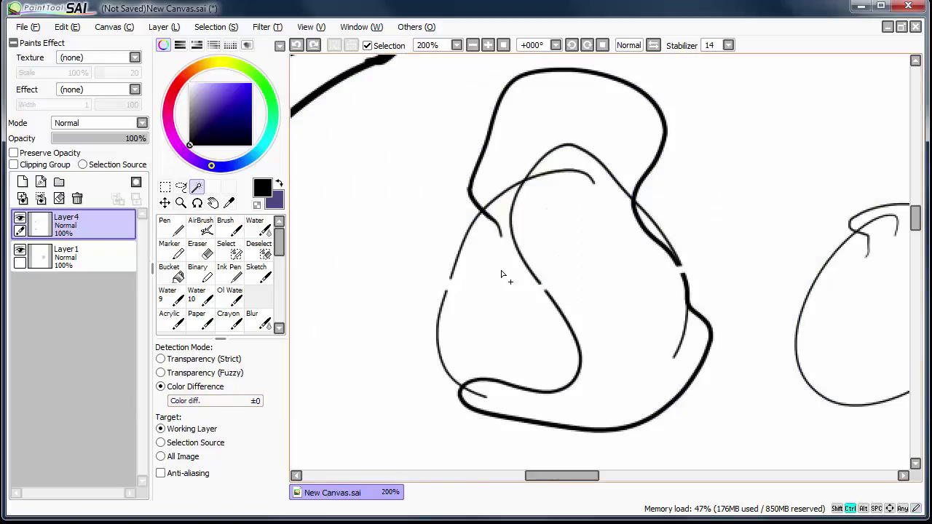
click(558, 142)
key(ctrl+z)
click(568, 239)
key(ctrl+z)
Step: Set the color difference to ±53, try selecting the left area of the gapped shape, and clear the selection
drag(171, 403, 189, 402)
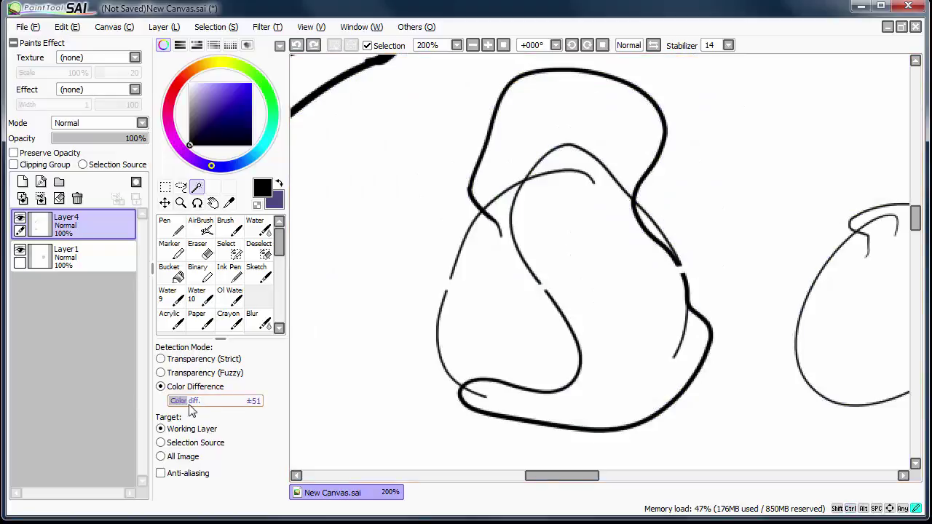
click(474, 305)
key(ctrl+d)
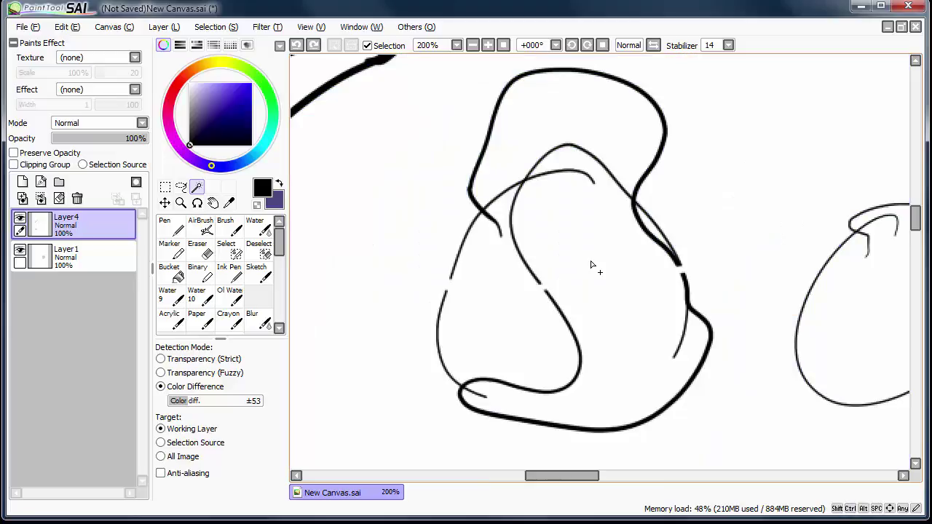
Step: Close the three gaps in the shape's outlines with black Pen strokes and return to the Magic Wand
click(174, 226)
drag(454, 281, 454, 284)
drag(536, 284, 553, 290)
drag(679, 273, 627, 257)
click(196, 187)
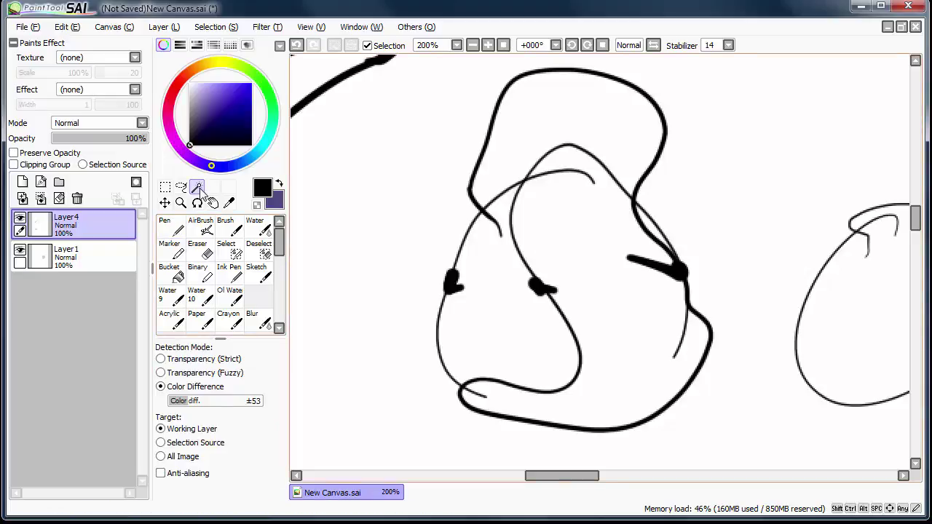
Step: Test selecting the upper, middle and left areas of the closed shape, and clear the selection
click(560, 110)
click(547, 233)
click(489, 270)
key(ctrl+d)
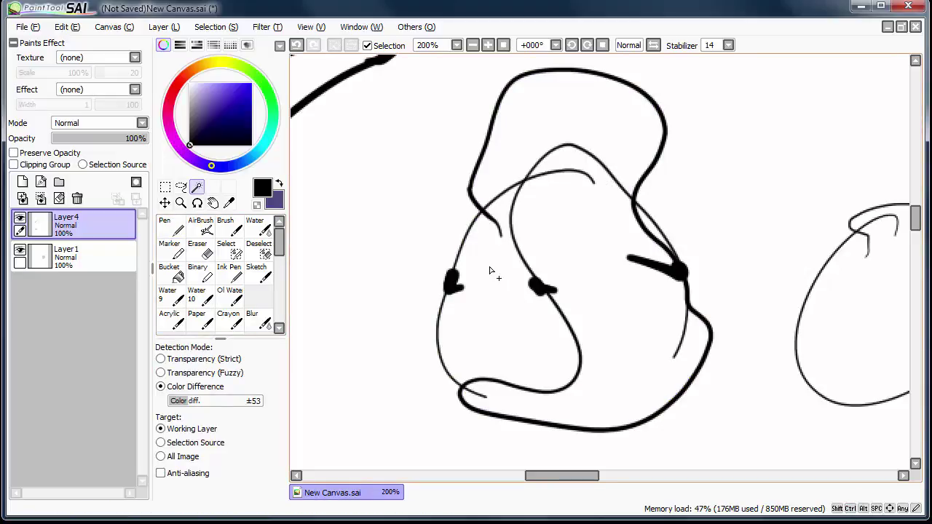
Step: Set the color difference to ±0, select the interior of the thick-lined curved shape, and inspect the selection's edges up close
drag(441, 369, 386, 333)
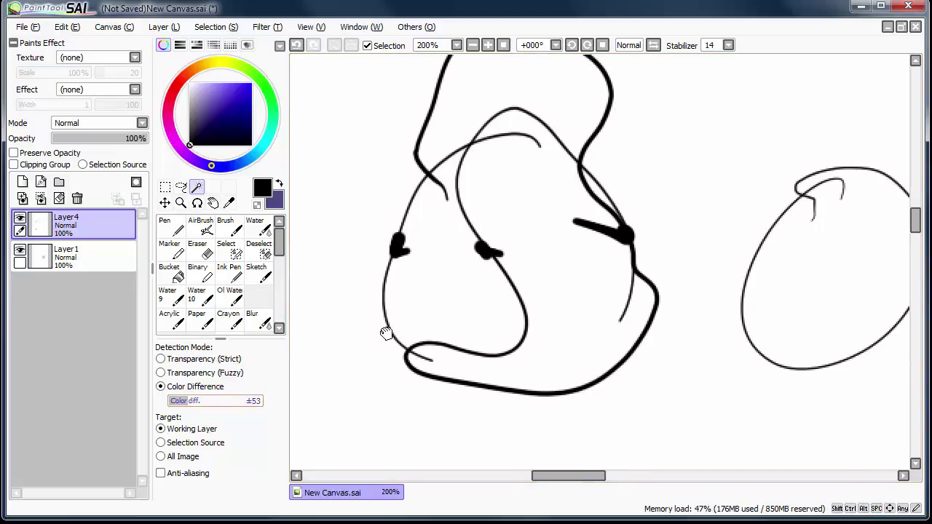
drag(191, 403, 184, 412)
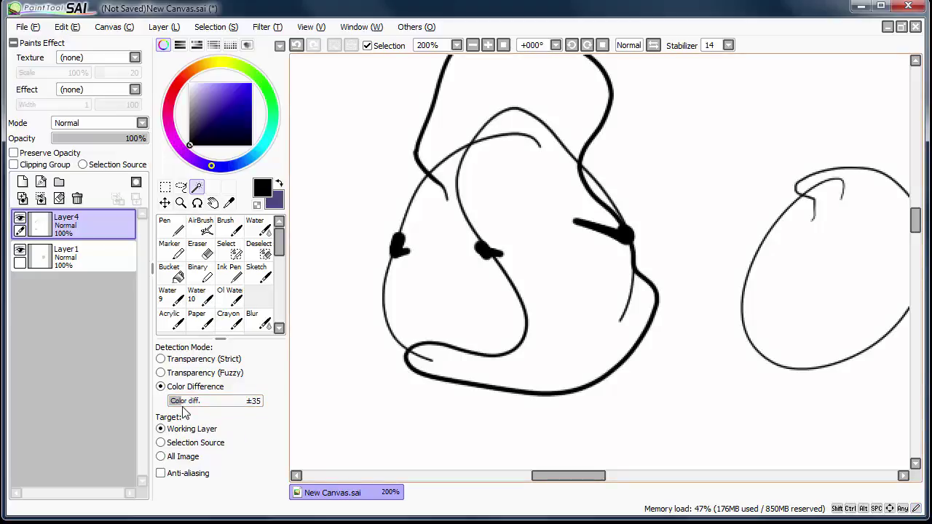
drag(398, 331, 768, 466)
drag(464, 402, 525, 385)
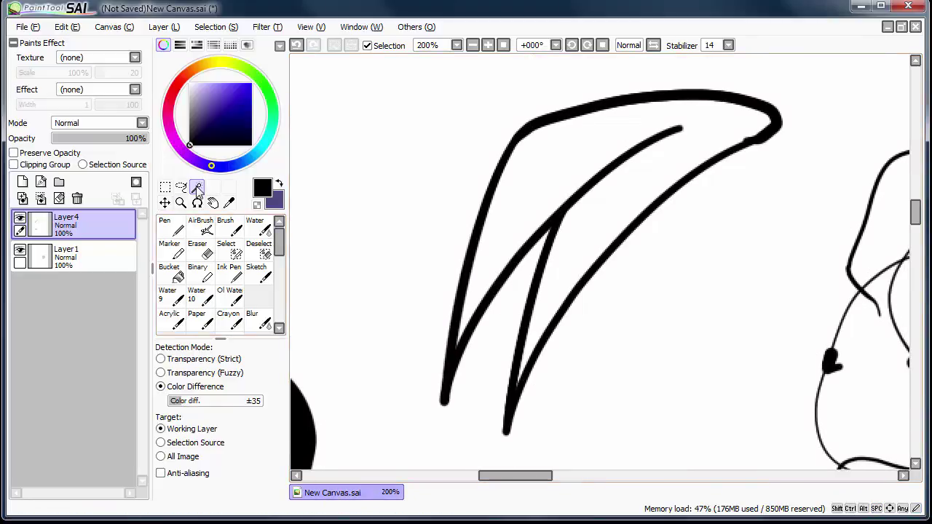
drag(183, 401, 157, 403)
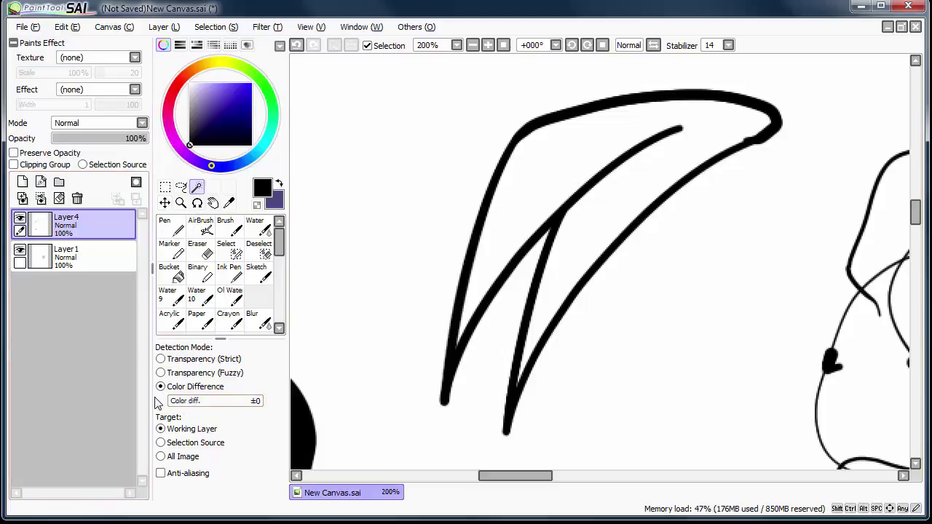
click(525, 195)
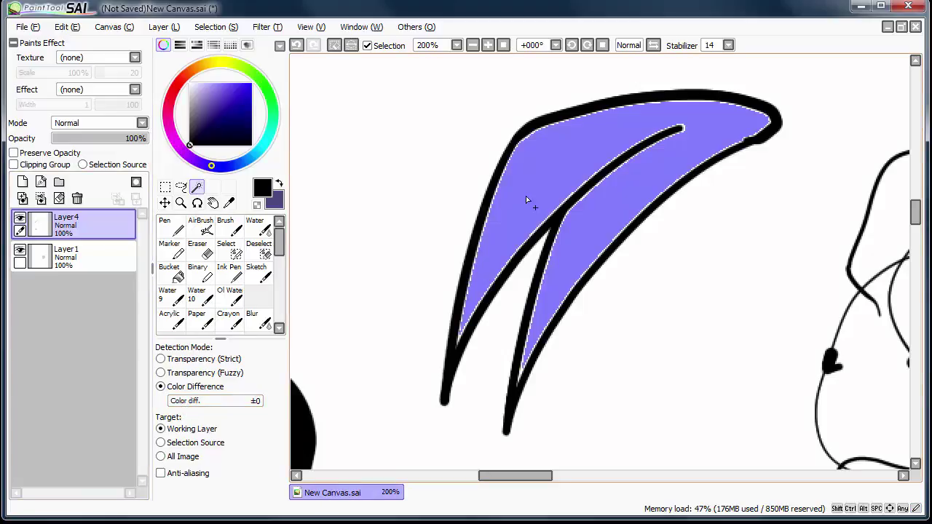
scroll(525, 196, up, 3)
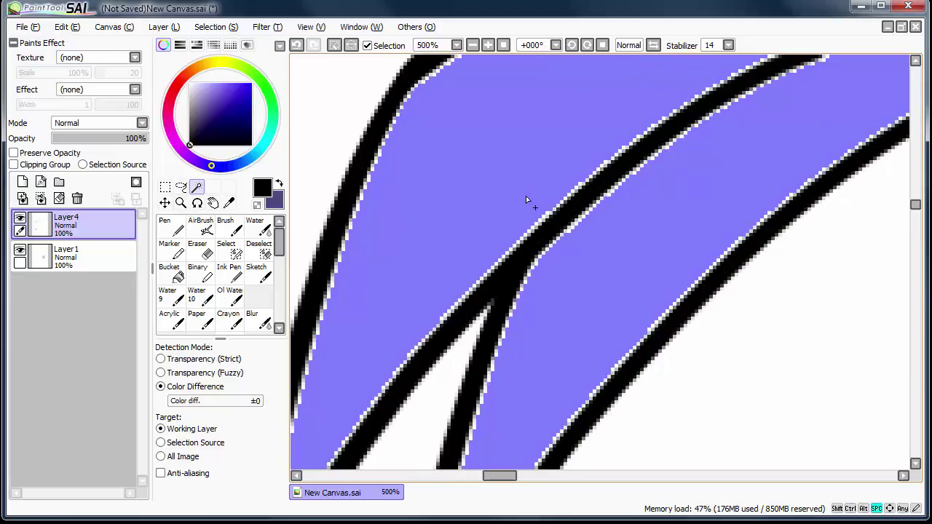
mouse_move(526, 195)
mouse_down()
mouse_move(569, 154)
mouse_move(566, 98)
mouse_up()
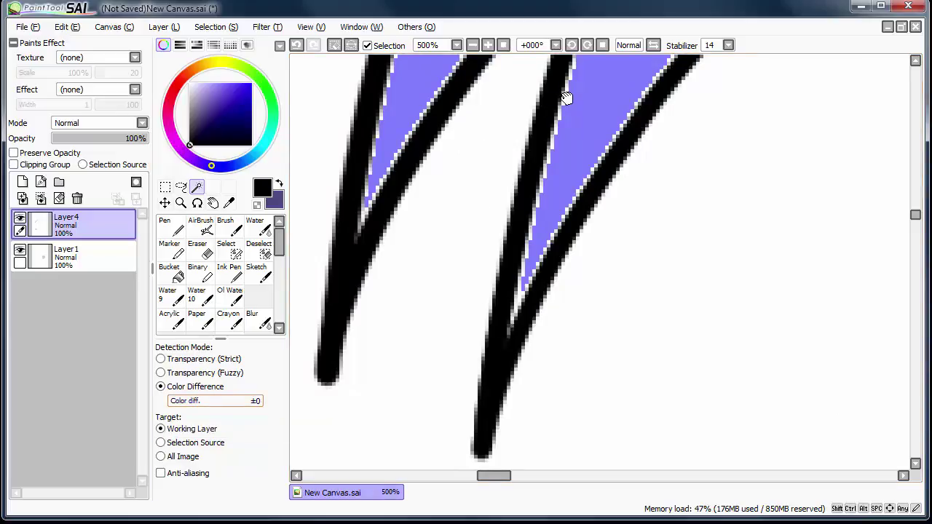
drag(346, 302, 350, 473)
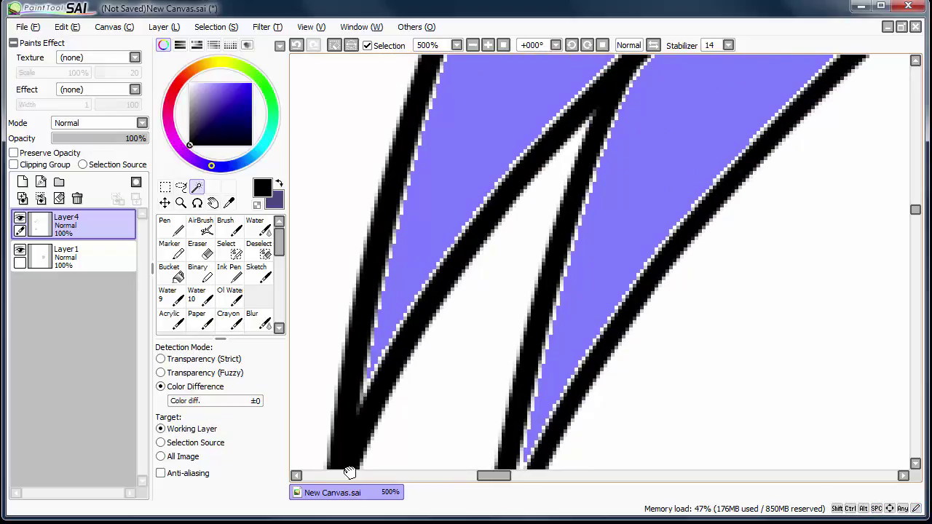
drag(407, 304, 383, 398)
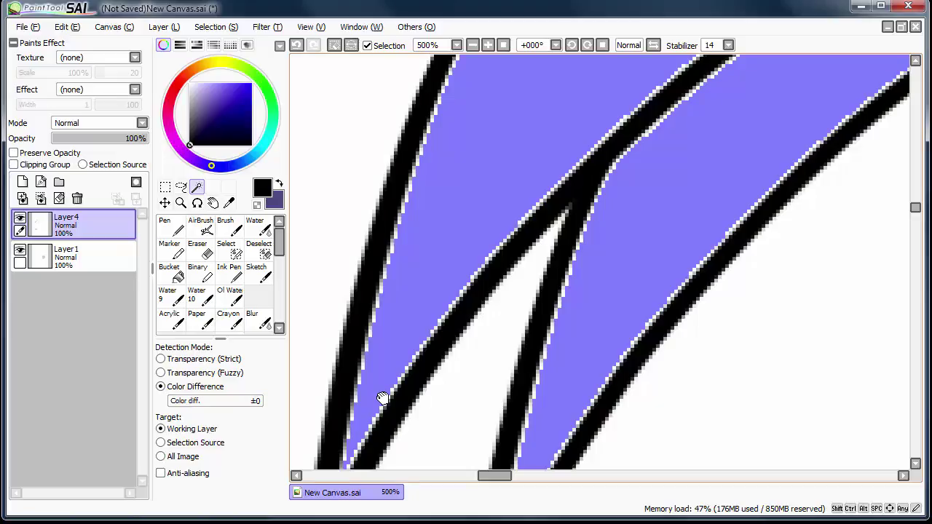
scroll(382, 398, down, 3)
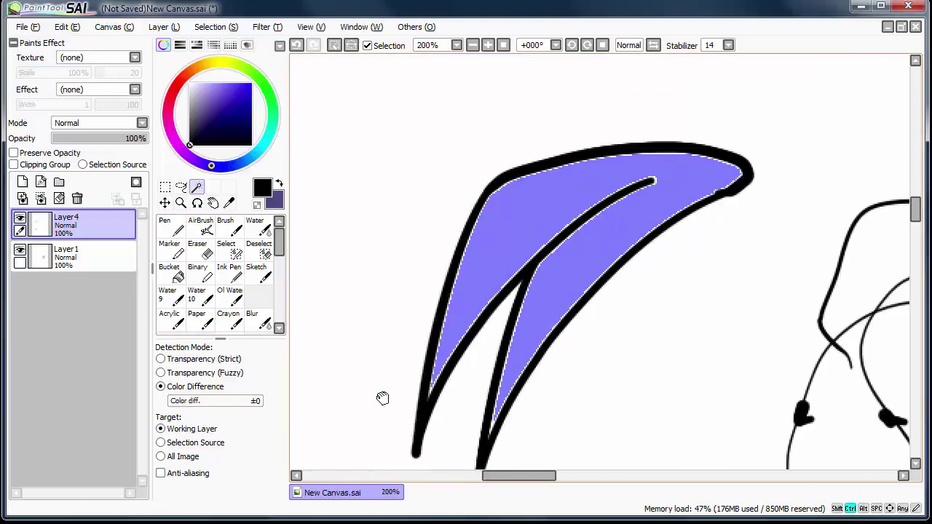
Step: Add a new layer and paint the selected area pinkish red with the Pen at size 100
click(171, 226)
click(22, 182)
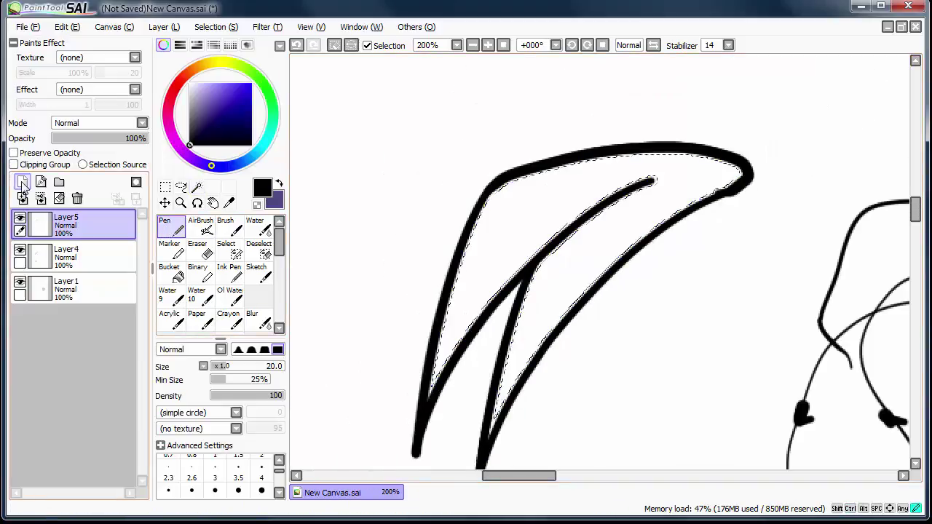
click(173, 91)
click(211, 89)
click(231, 84)
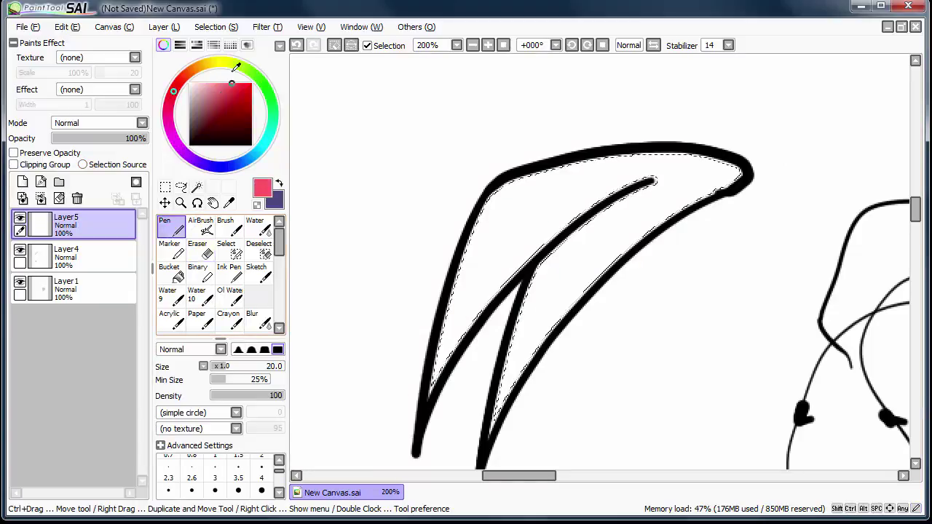
scroll(258, 481, down, 2)
click(238, 491)
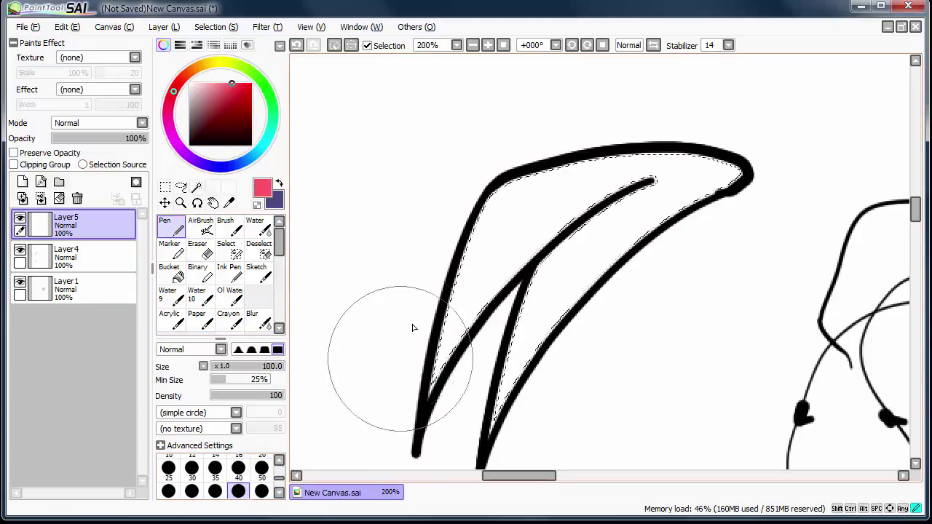
mouse_move(371, 354)
mouse_down()
mouse_move(706, 163)
mouse_move(483, 279)
mouse_move(710, 238)
mouse_move(677, 169)
mouse_move(463, 316)
mouse_move(426, 243)
mouse_move(665, 228)
mouse_up()
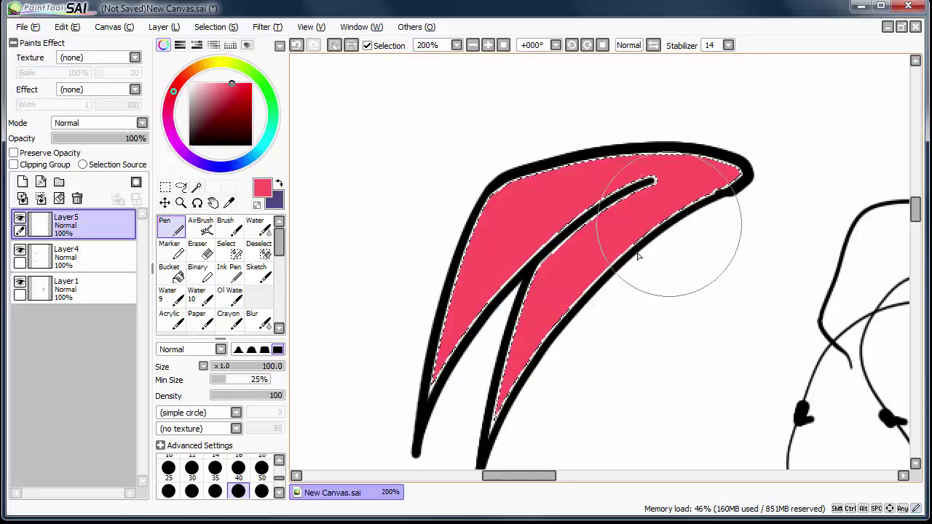
Step: Delete the red paint inside the selection and deselect
key(Delete)
key(ctrl+z)
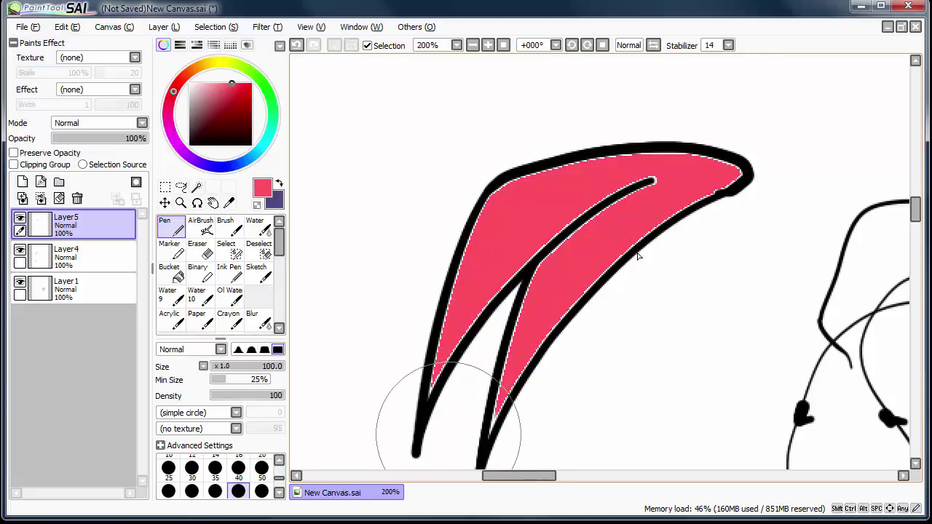
key(Delete)
key(ctrl+d)
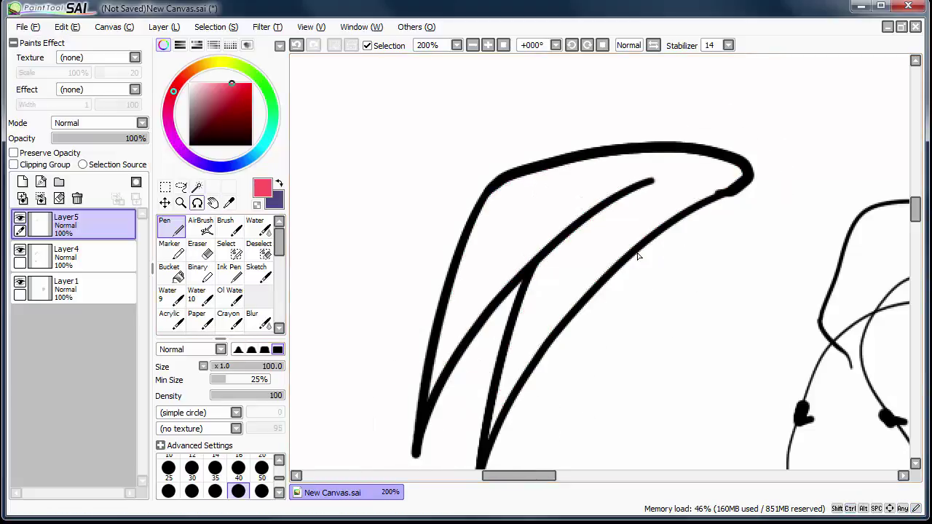
Step: Set the Magic Wand's color difference to ±99, try selecting the curved shape's interior on Layer5, and undo that selection
click(198, 188)
click(207, 405)
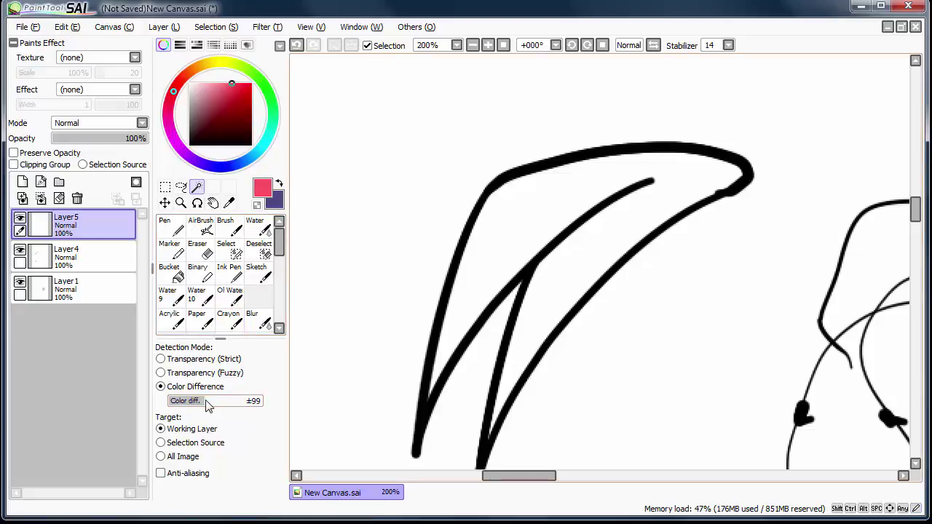
click(483, 256)
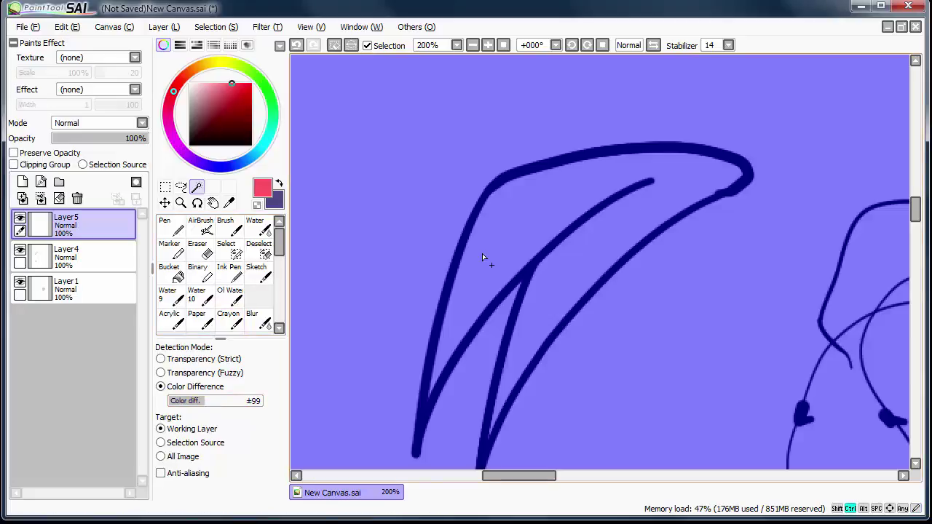
key(ctrl+z)
Step: Select the curved shape's interior on Layer4 with the Magic Wand and inspect the selection's edges and narrow tips up close
click(73, 256)
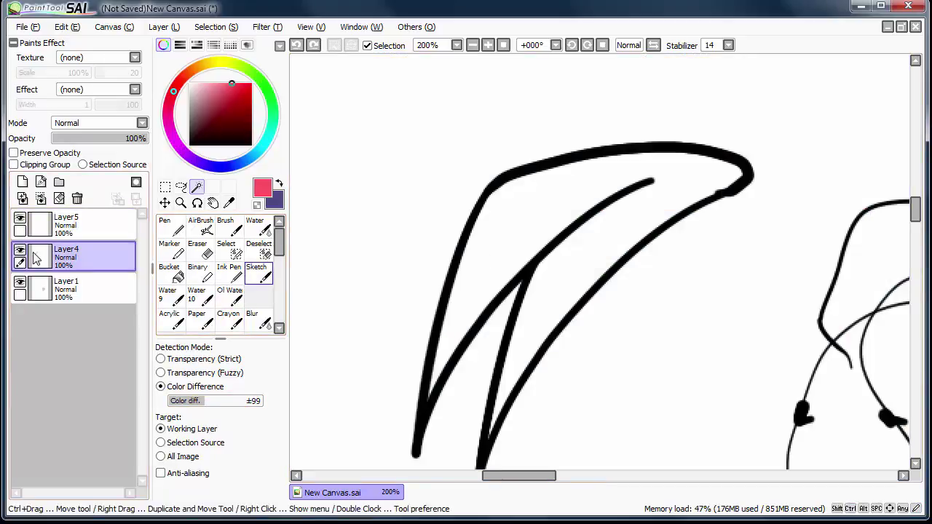
click(515, 245)
drag(493, 394, 560, 313)
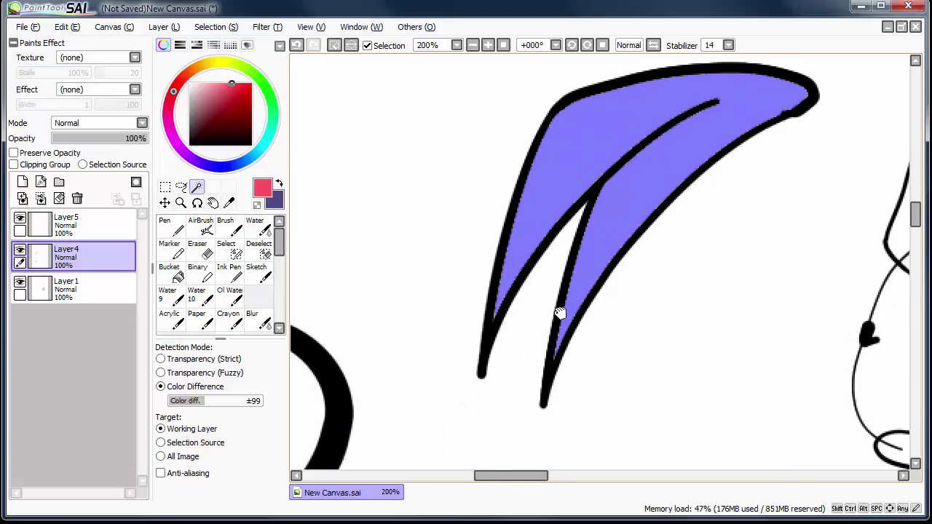
key(ctrl+plus)
drag(653, 304, 526, 478)
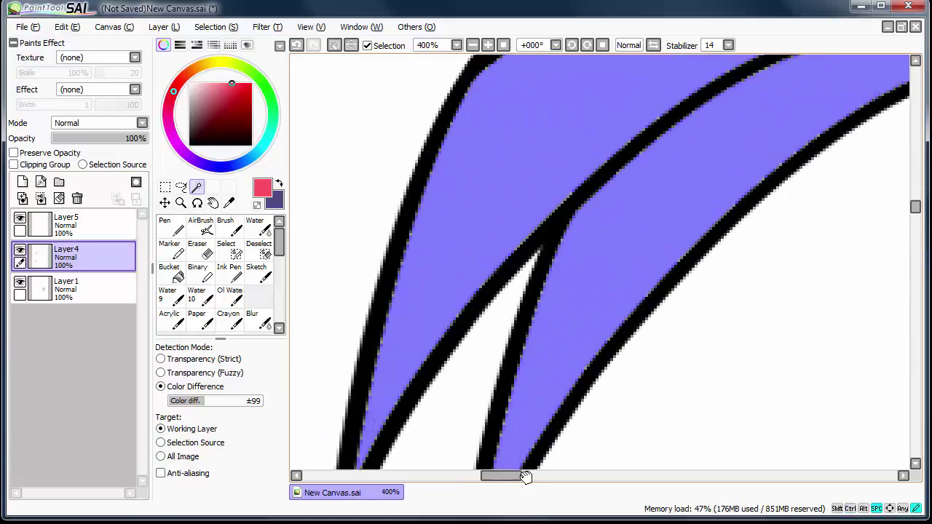
drag(792, 133, 669, 260)
drag(641, 310, 670, 260)
drag(487, 359, 668, 137)
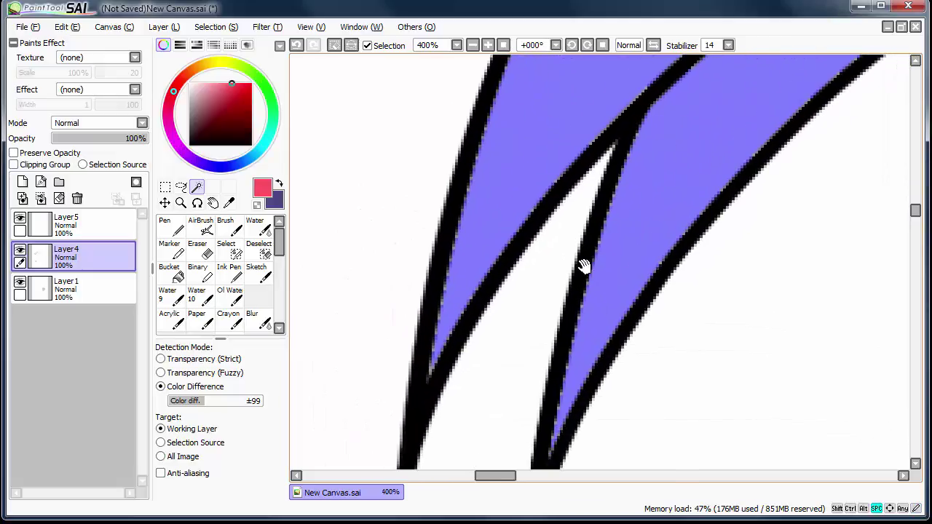
drag(582, 266, 603, 219)
Step: Extend the selection over the outlines around the curved shape's left prong using the Select brush at size 9
click(225, 256)
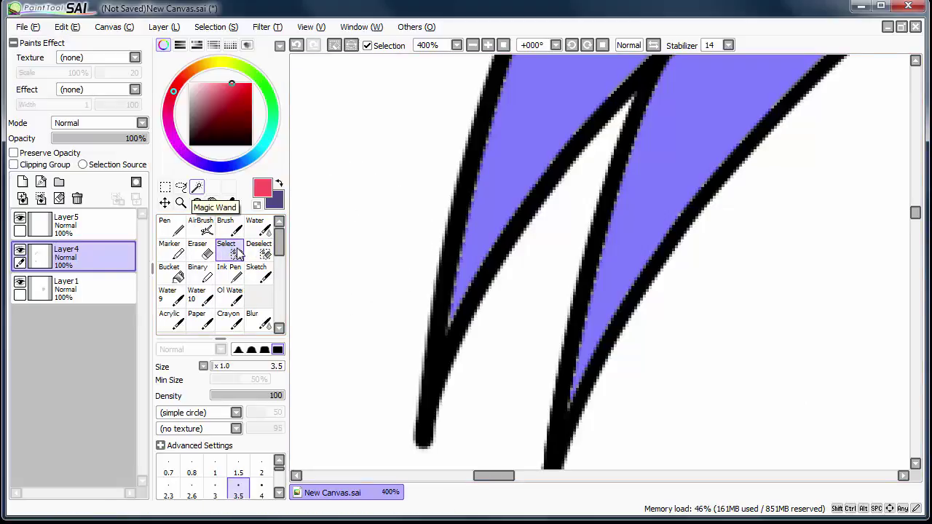
click(195, 188)
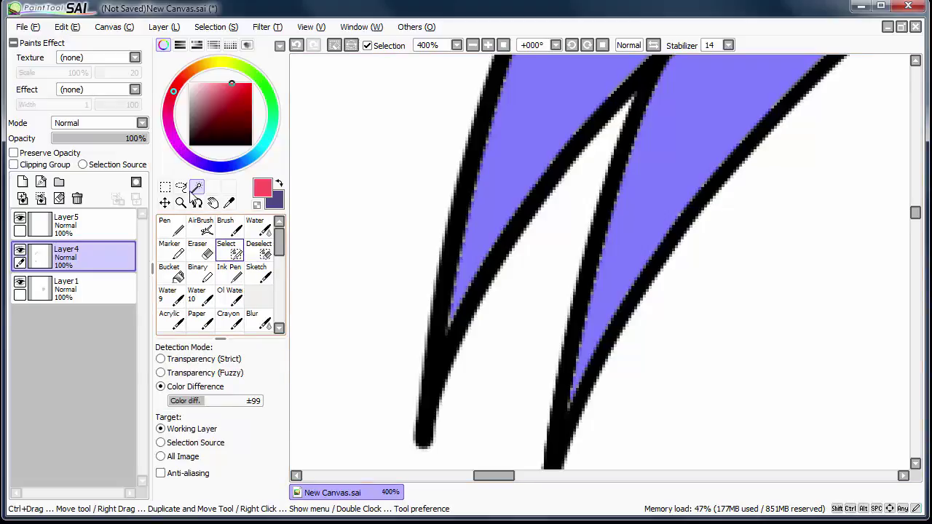
click(230, 250)
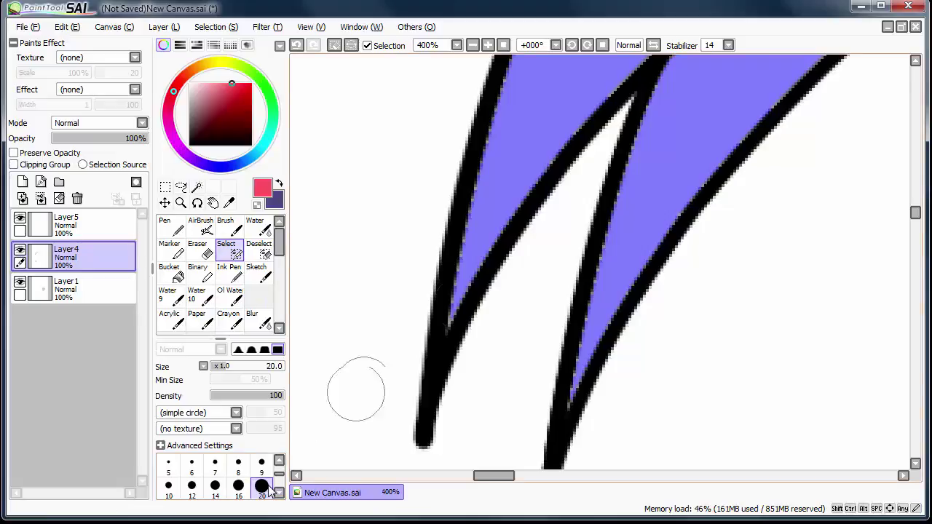
click(261, 466)
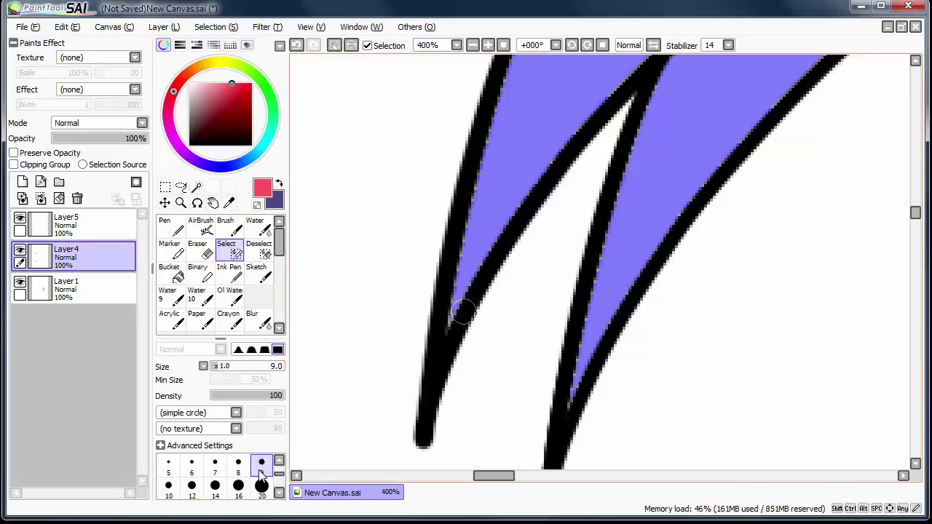
mouse_move(445, 321)
mouse_down()
mouse_move(455, 264)
mouse_move(448, 318)
mouse_up()
drag(485, 251, 549, 151)
drag(482, 197, 507, 99)
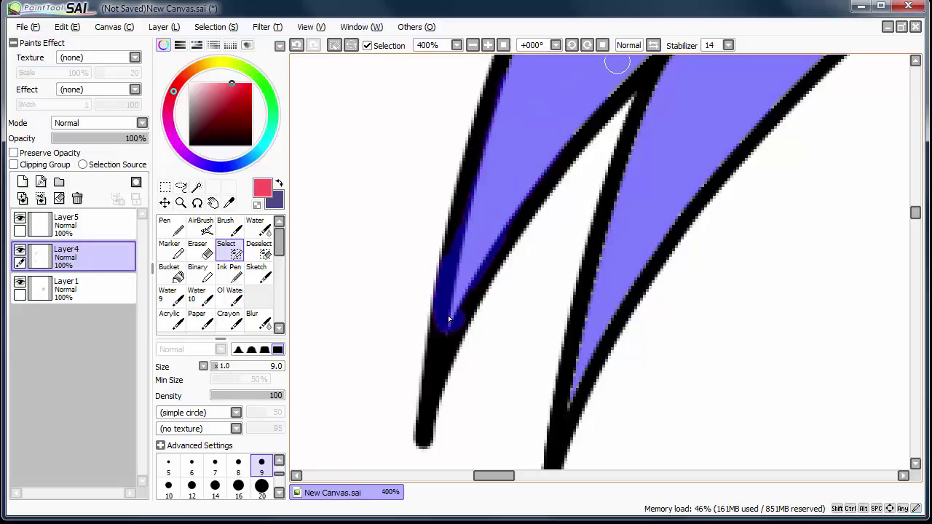
Step: Clear the selection on the curved shape
scroll(447, 319, down, 4)
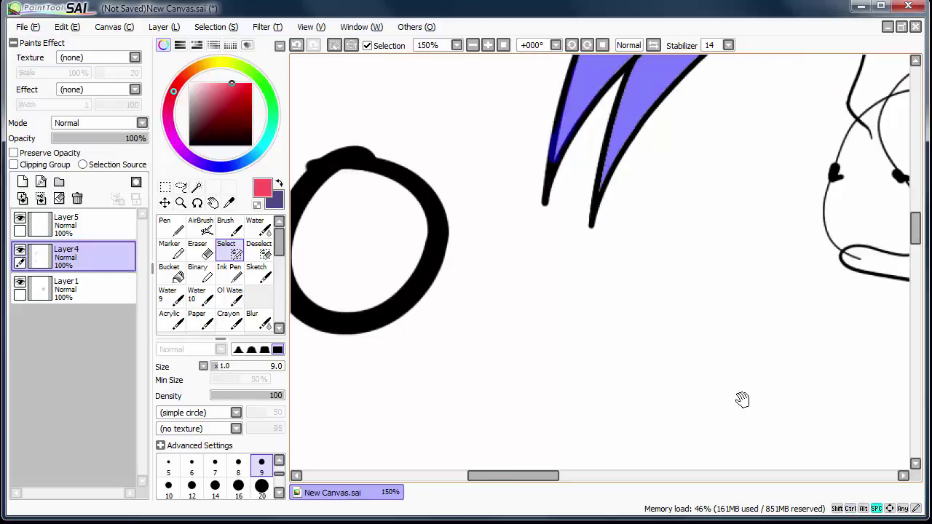
mouse_move(740, 397)
mouse_down()
mouse_move(759, 386)
mouse_move(636, 360)
mouse_up()
scroll(637, 360, down, 5)
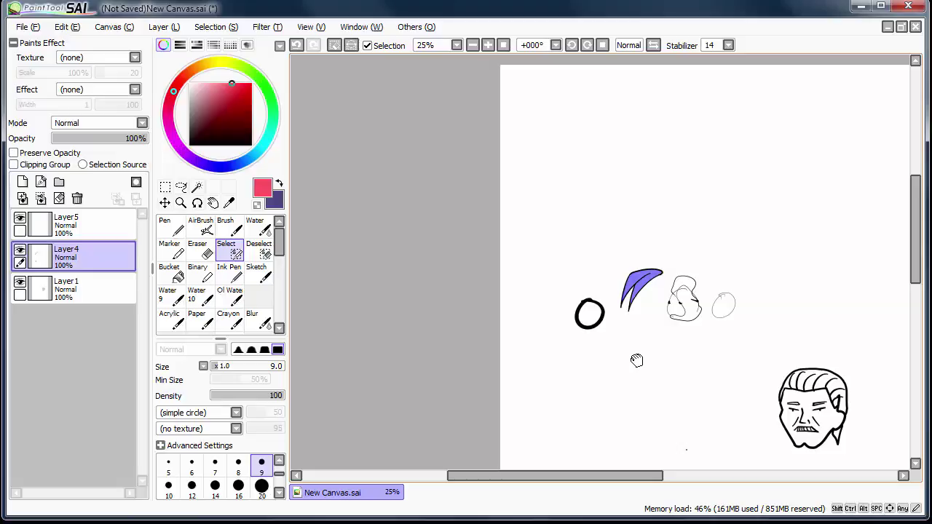
key(ctrl+d)
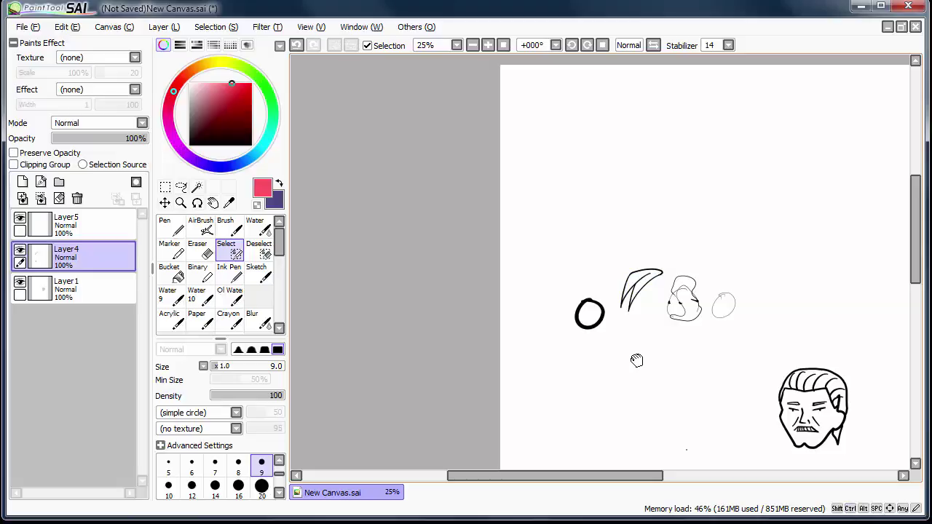